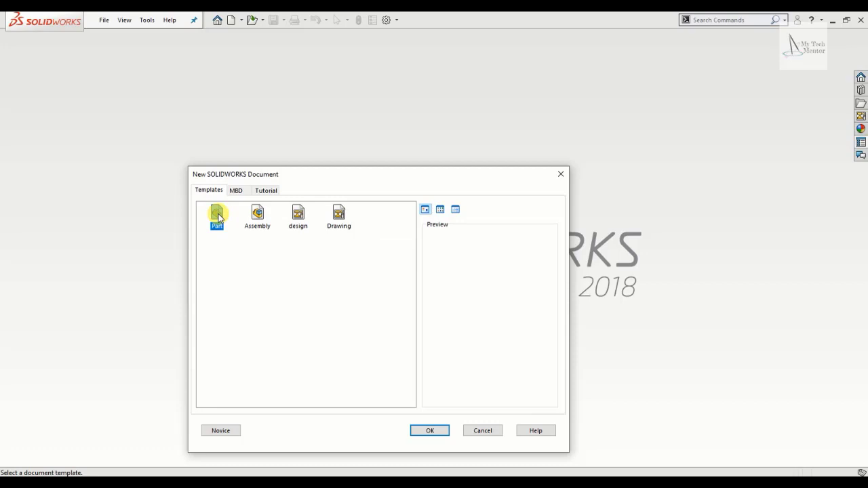
Create a new part document from the Part template
{"action": "left_click", "coordinate": [254, 225]}
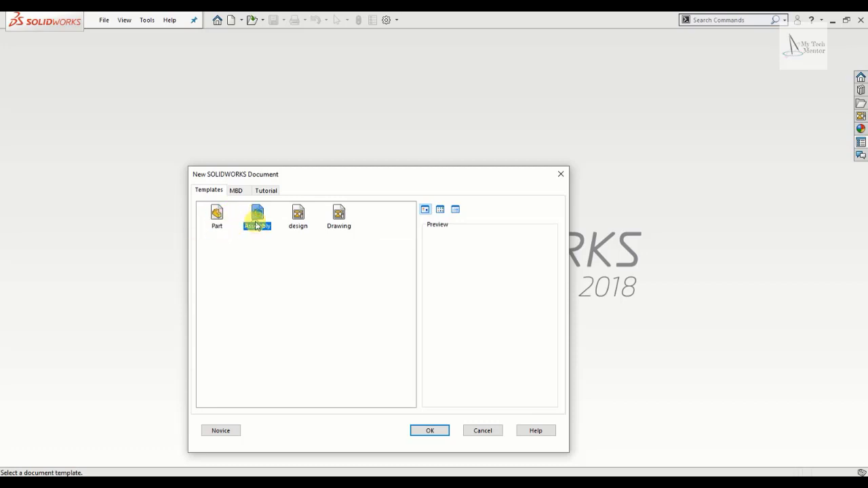
{"action": "left_click", "coordinate": [297, 218]}
{"action": "left_click", "coordinate": [341, 217]}
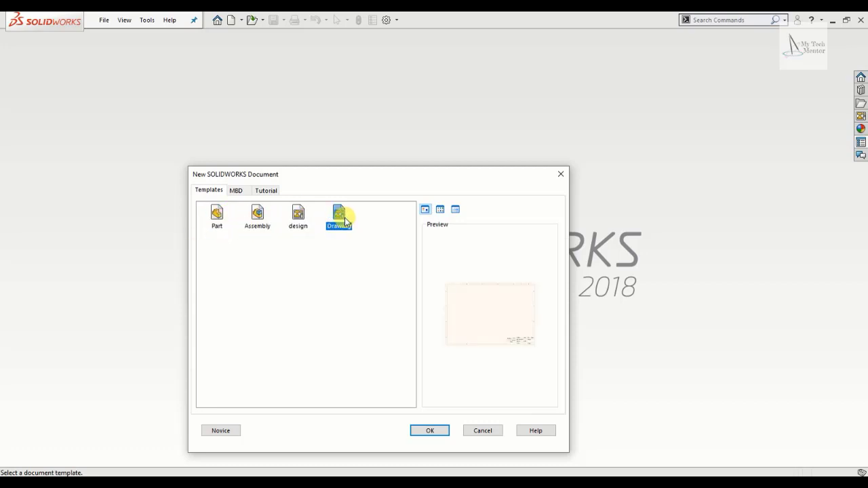
{"action": "left_click", "coordinate": [214, 227]}
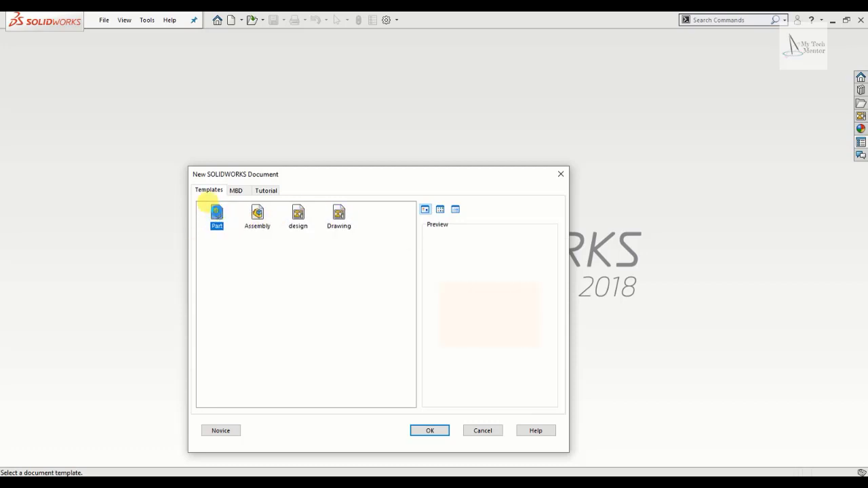
{"action": "left_click", "coordinate": [429, 432]}
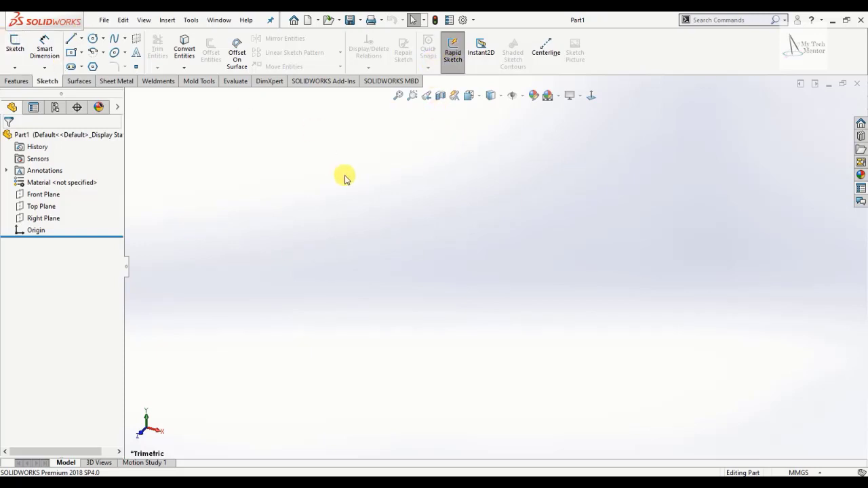
{"action": "left_click", "coordinate": [104, 20]}
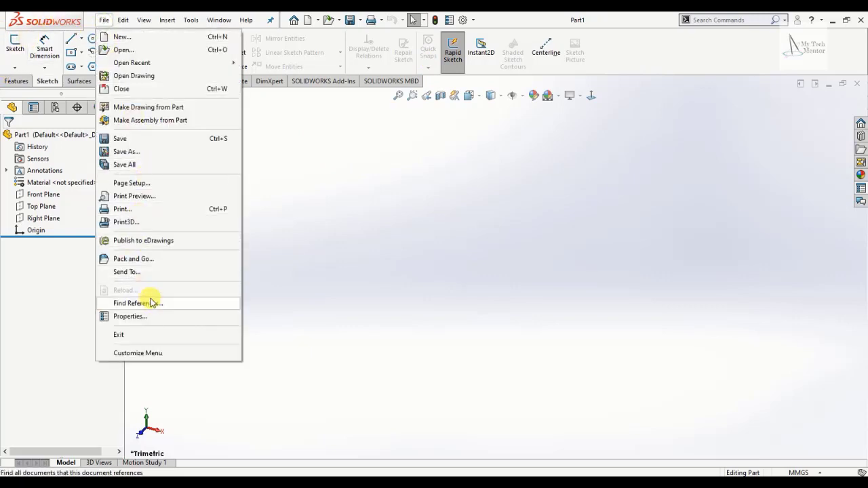
{"action": "left_click", "coordinate": [129, 316]}
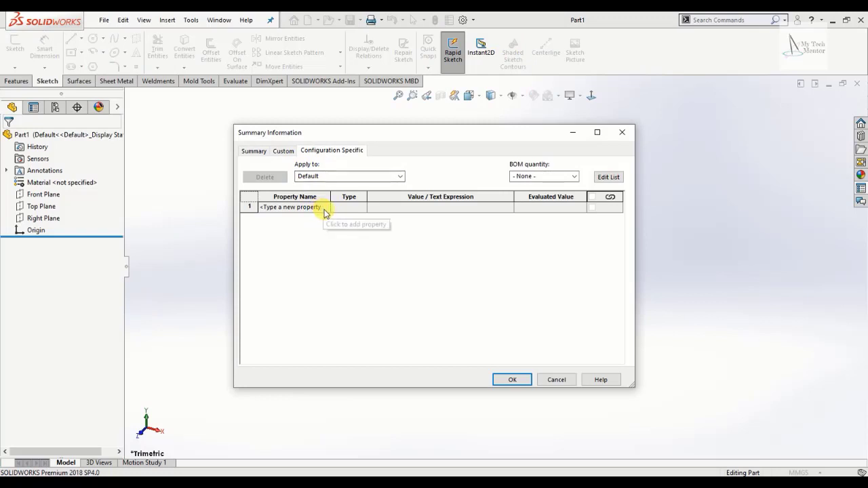
{"action": "left_click", "coordinate": [323, 209]}
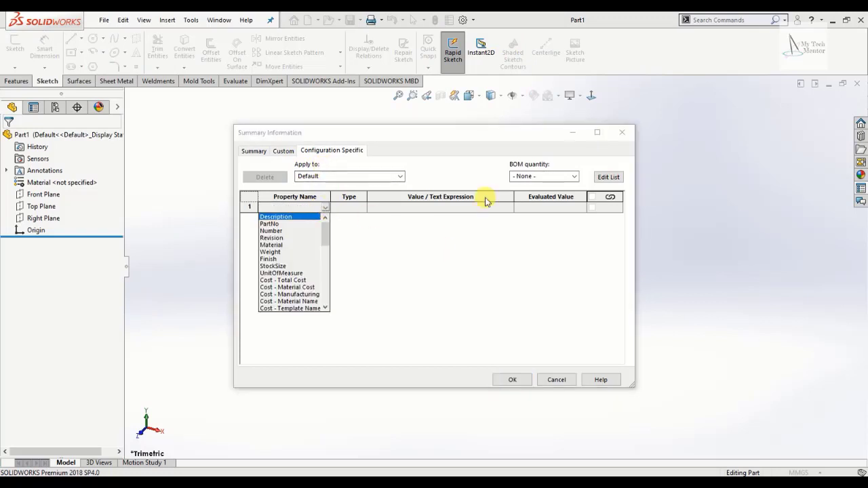
{"action": "left_click", "coordinate": [622, 132]}
Add a configuration-specific Material property to the part's file properties, with its value linked to Material
{"action": "left_click", "coordinate": [103, 20]}
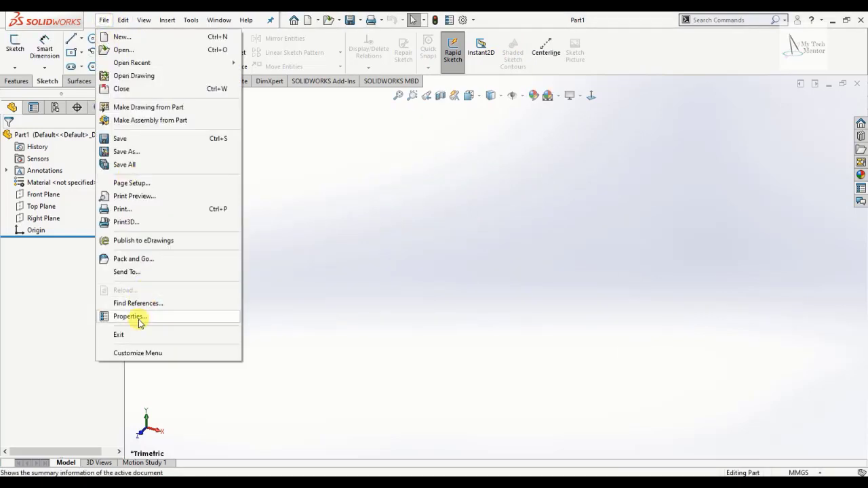
{"action": "left_click", "coordinate": [129, 316]}
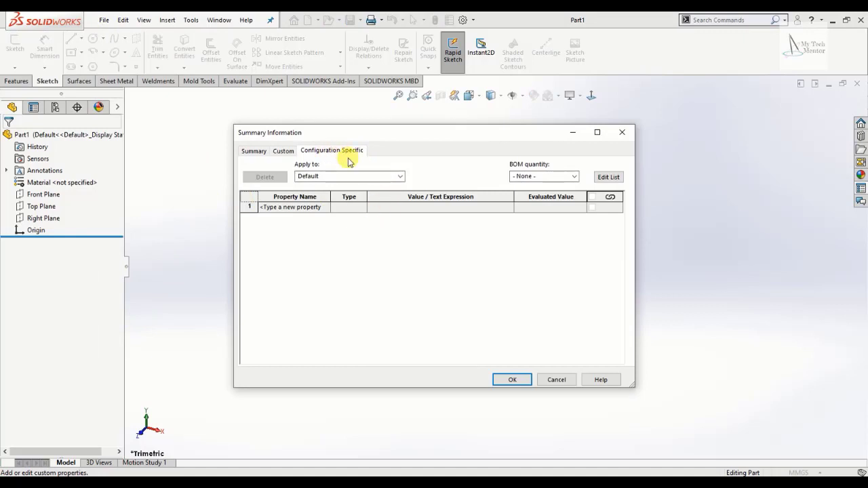
{"action": "left_click", "coordinate": [325, 207]}
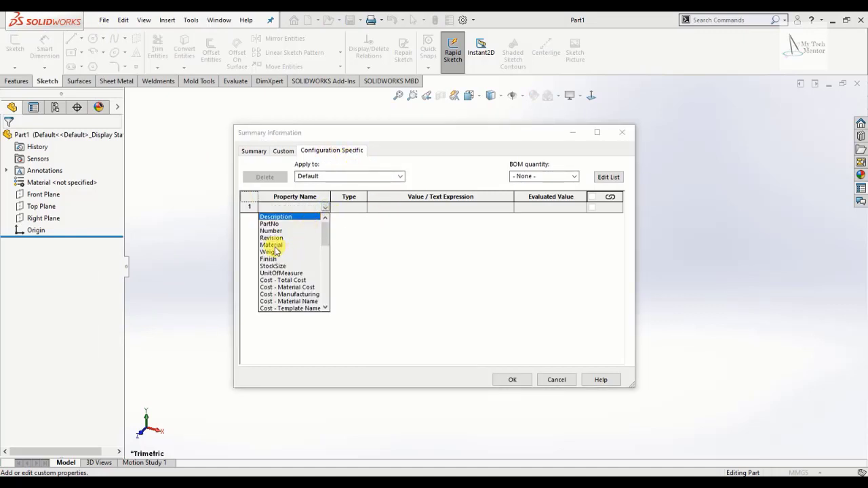
{"action": "left_click", "coordinate": [271, 245]}
{"action": "left_click", "coordinate": [510, 209]}
{"action": "left_click", "coordinate": [509, 208]}
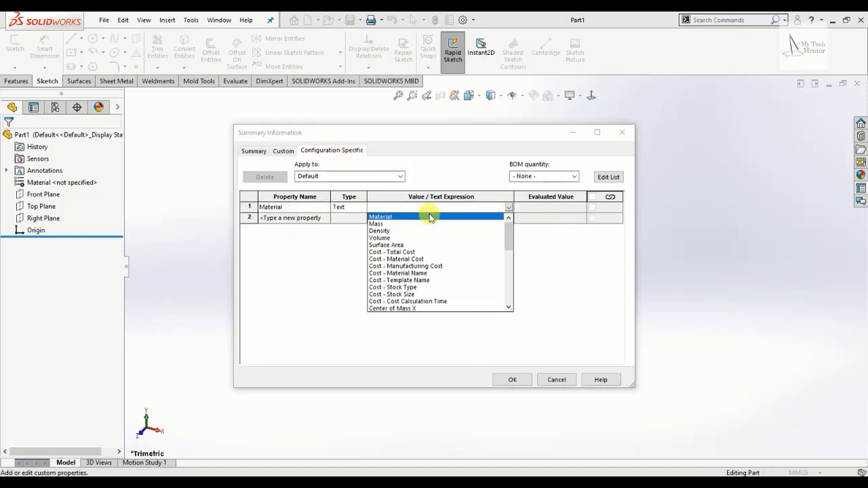
{"action": "left_click", "coordinate": [380, 217]}
Add a configuration-specific Weight property with its value linked to Density and accept the file properties
{"action": "left_click", "coordinate": [325, 218]}
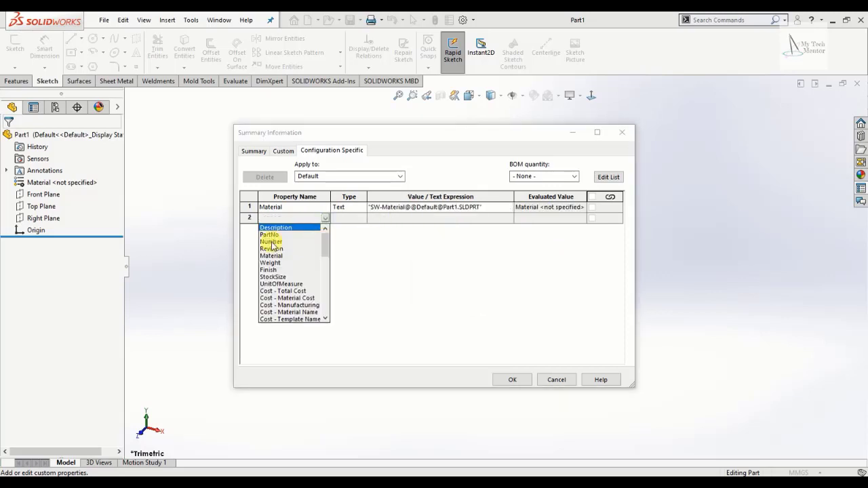
{"action": "left_click", "coordinate": [275, 265]}
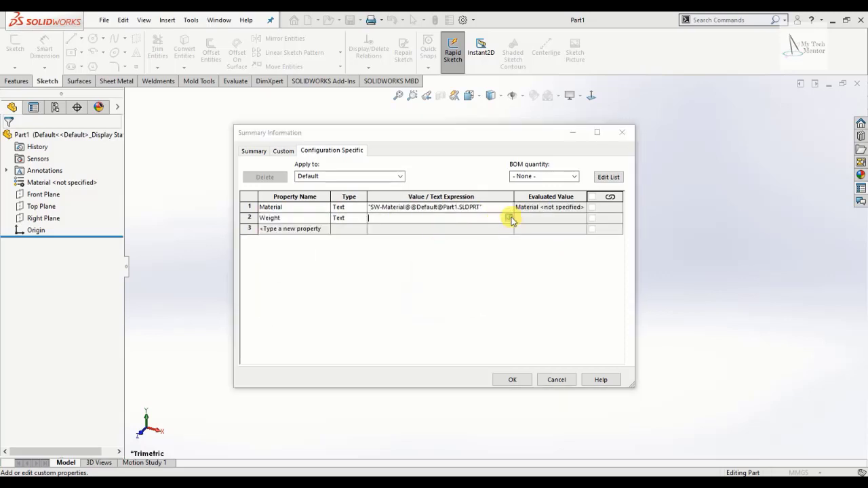
{"action": "left_click", "coordinate": [510, 218]}
{"action": "left_click", "coordinate": [384, 240]}
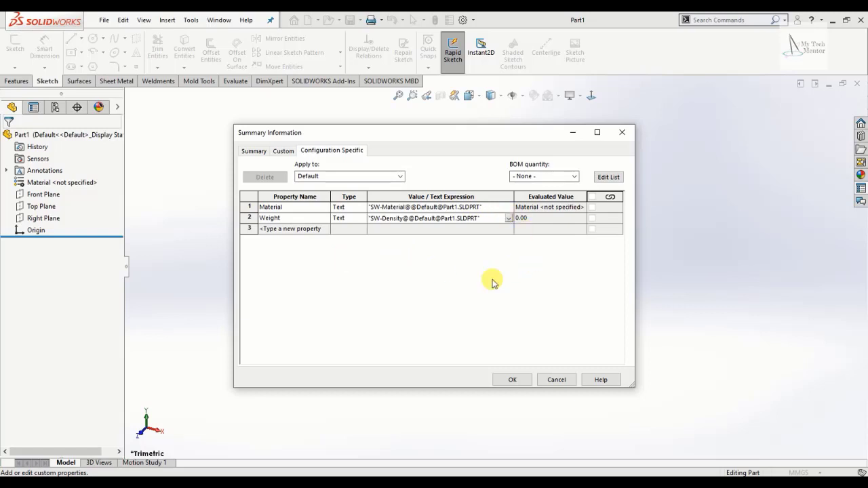
{"action": "left_click", "coordinate": [507, 384]}
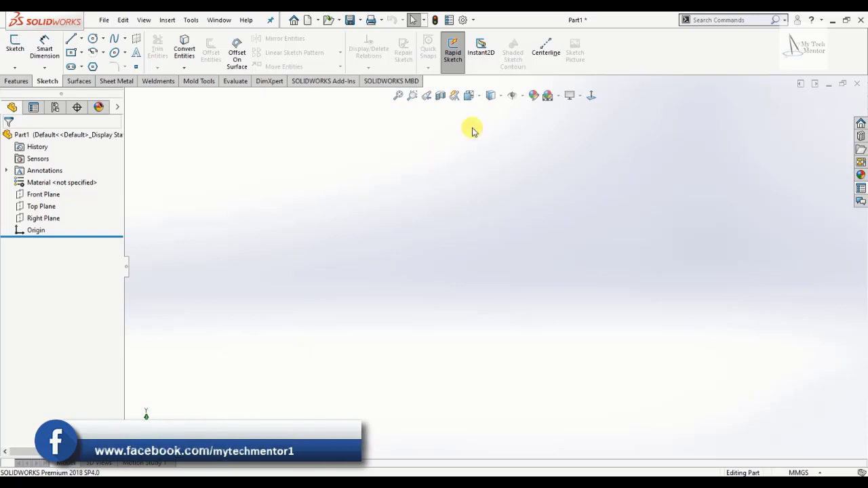
Set the dimension font height to 10 points in the document properties
{"action": "left_click", "coordinate": [464, 21]}
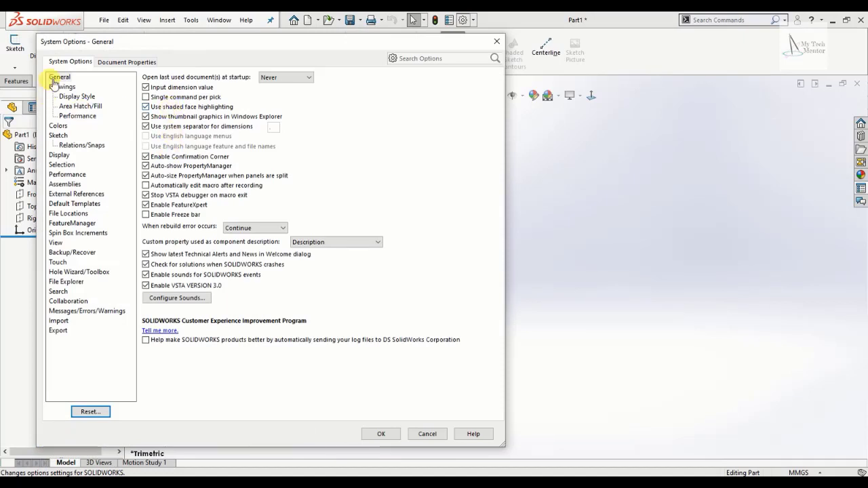
{"action": "left_click", "coordinate": [122, 62]}
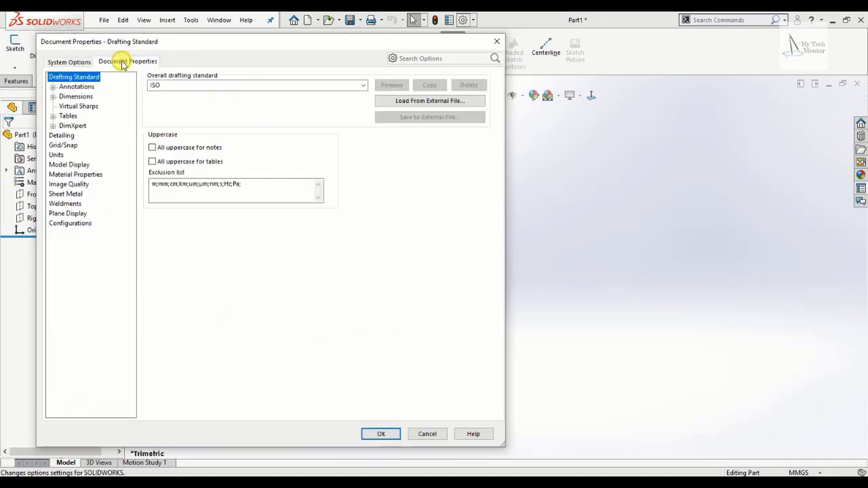
{"action": "left_click", "coordinate": [71, 97]}
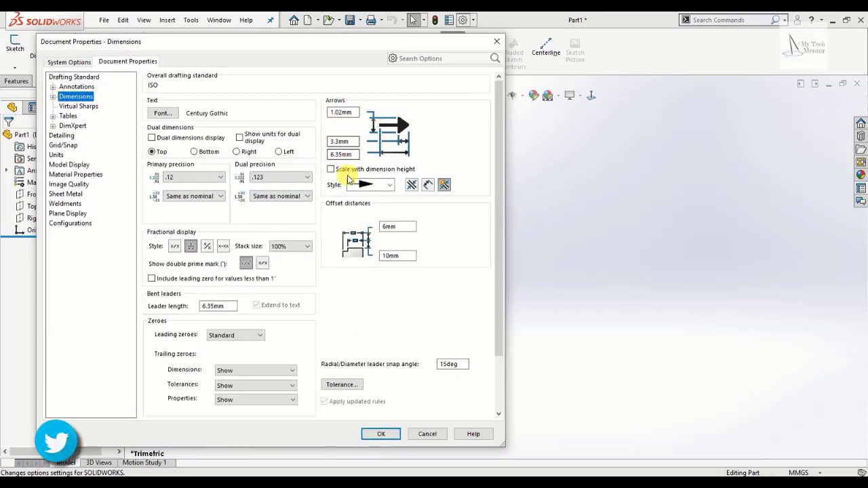
{"action": "left_click", "coordinate": [163, 113]}
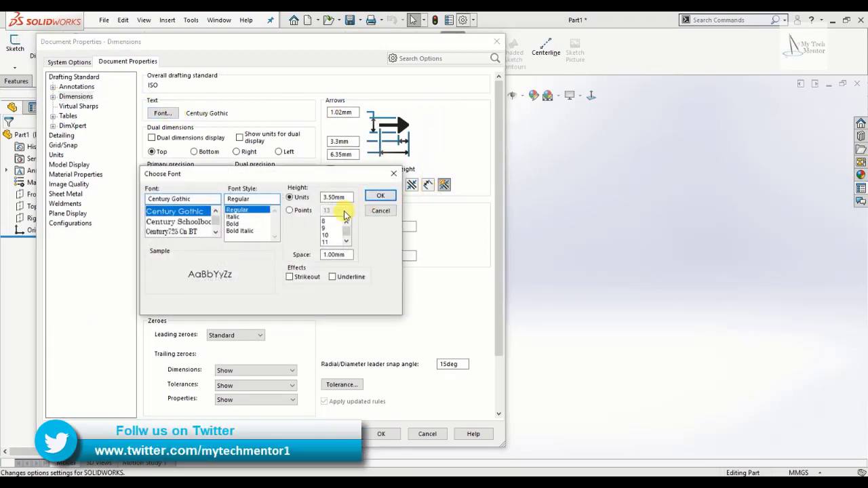
{"action": "left_click", "coordinate": [298, 210]}
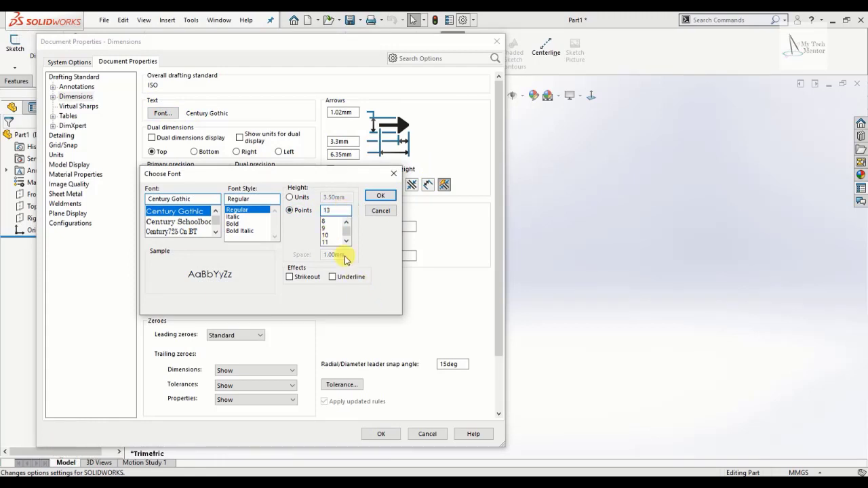
{"action": "left_click", "coordinate": [330, 236]}
{"action": "left_click", "coordinate": [381, 196]}
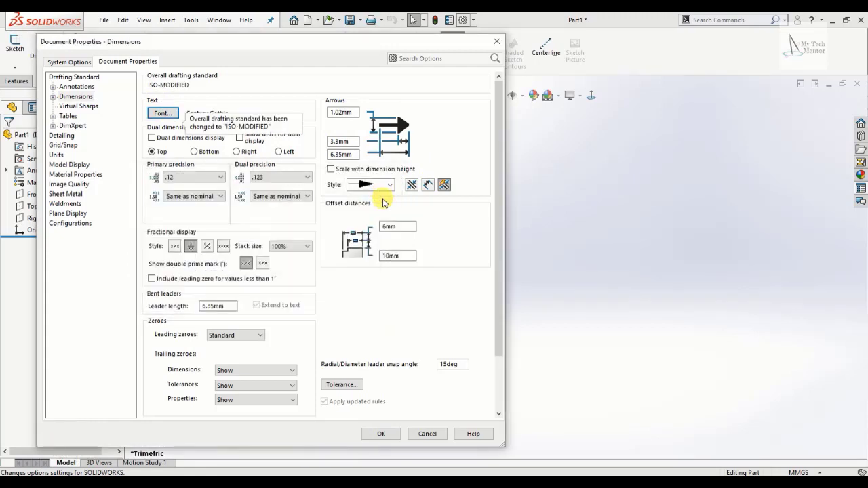
Set the dimension arrow style to the filled arrowhead and accept the document properties
{"action": "left_click", "coordinate": [385, 186]}
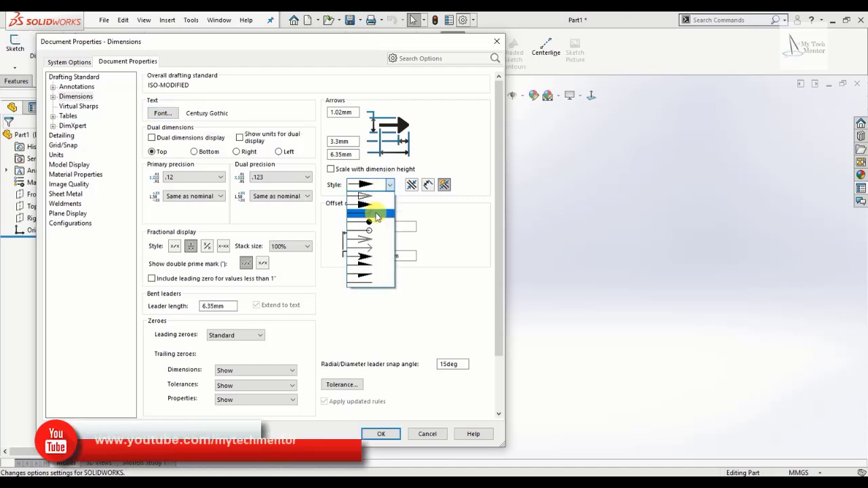
{"action": "left_click", "coordinate": [388, 195]}
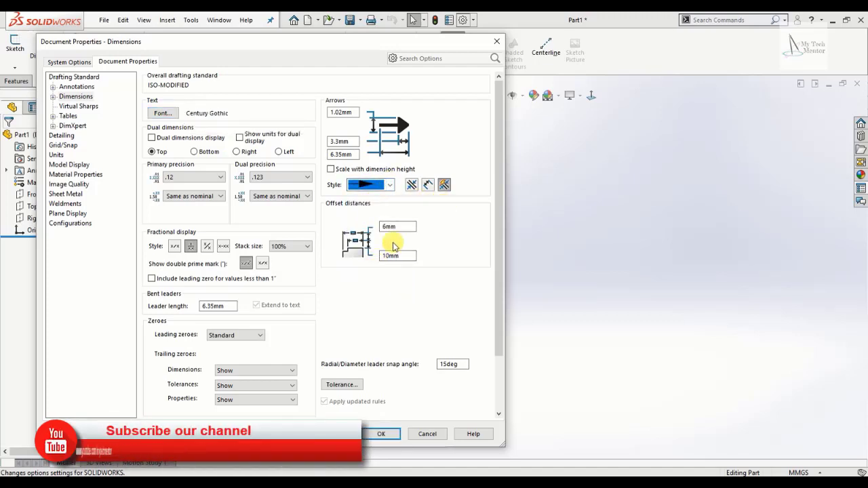
{"action": "left_click", "coordinate": [378, 435]}
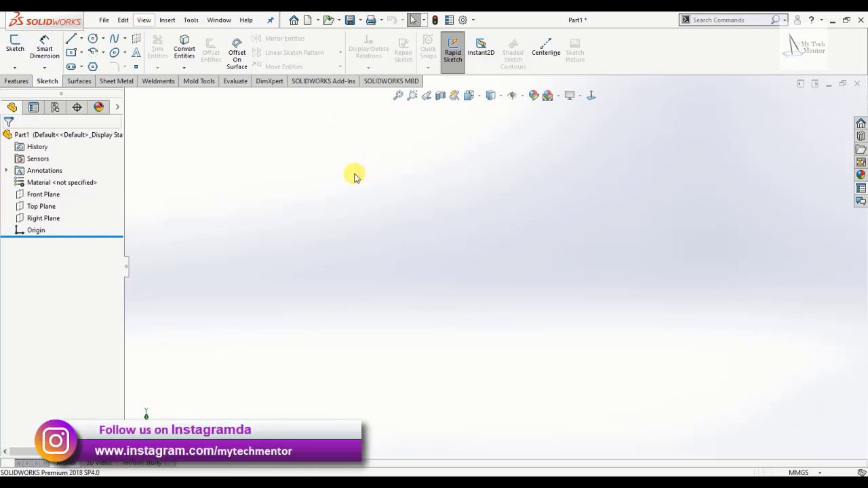
Start saving the part under a new name as Part Templates (*.prtdot) in the SOLIDWORKS 2018 templates folder
{"action": "left_click", "coordinate": [103, 21]}
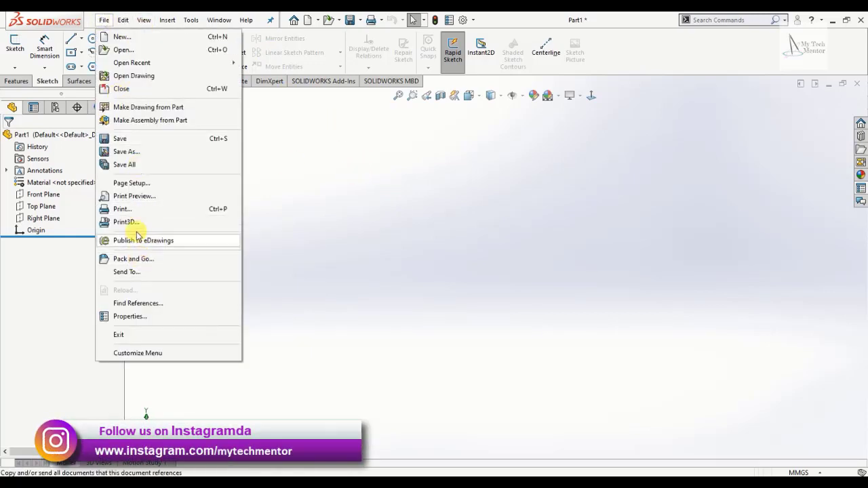
{"action": "left_click", "coordinate": [139, 151]}
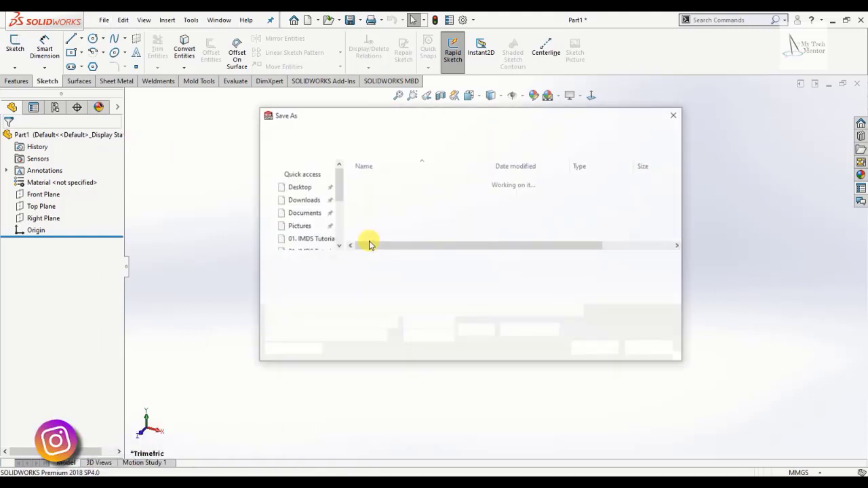
{"action": "left_click", "coordinate": [373, 278]}
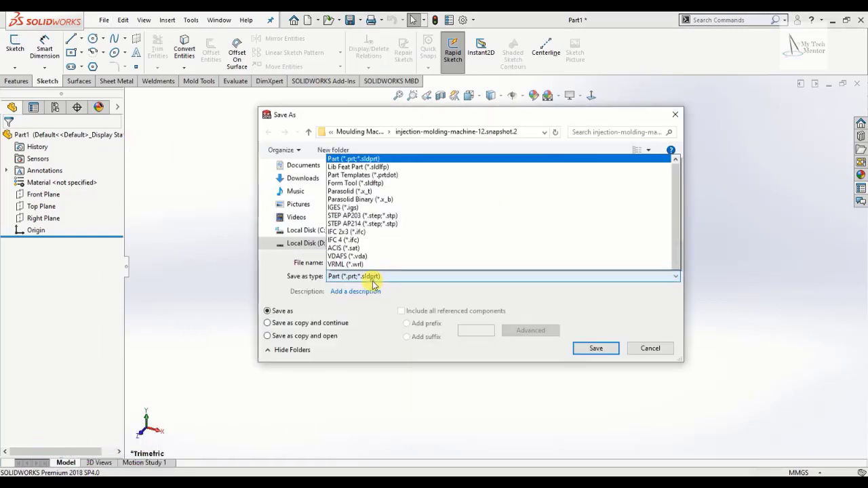
{"action": "left_click", "coordinate": [350, 47]}
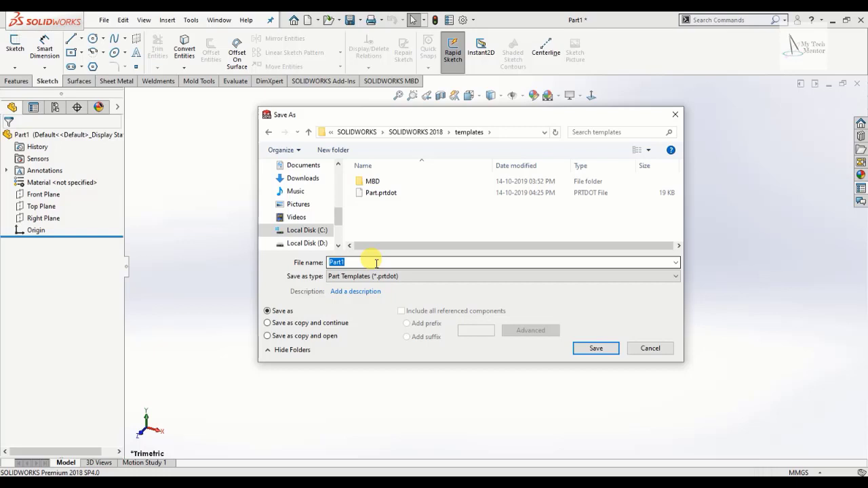
{"action": "type", "text": "custom"}
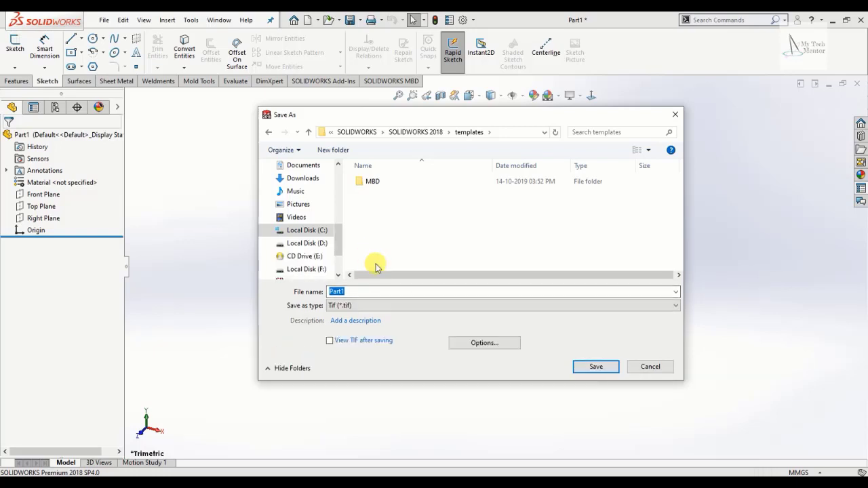
{"action": "left_click", "coordinate": [407, 306]}
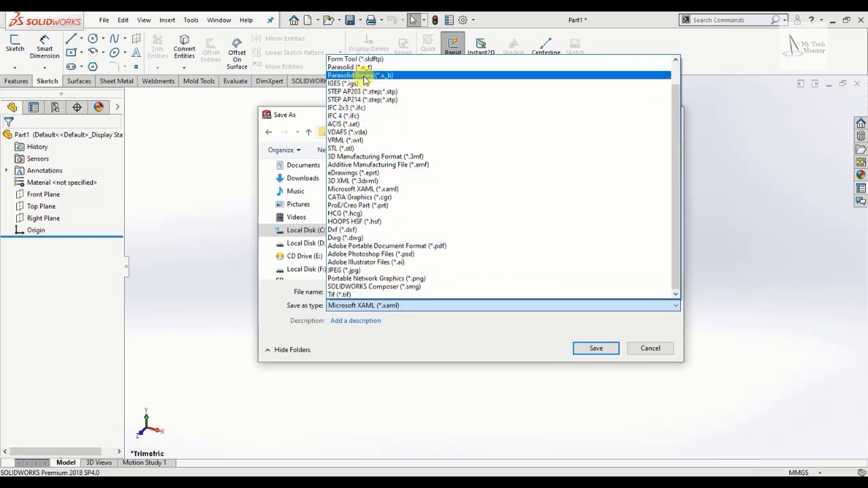
{"action": "scroll", "coordinate": [363, 110], "scroll_direction": "up", "scroll_amount": 1}
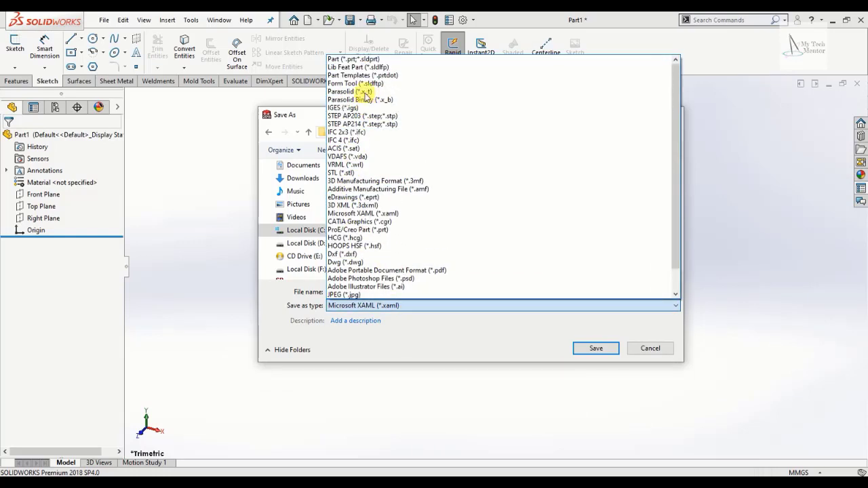
{"action": "left_click", "coordinate": [363, 75]}
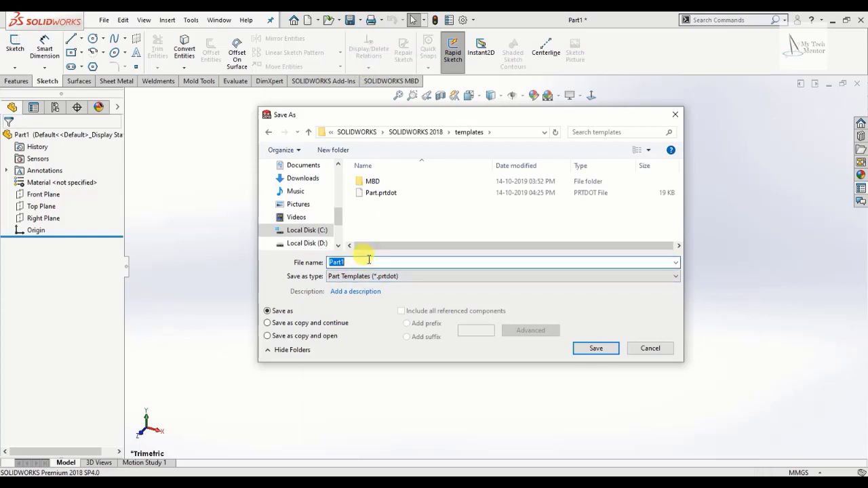
Name the part template CUSTOM, save it in the templates folder, and close the document
{"action": "type", "text": "c"}
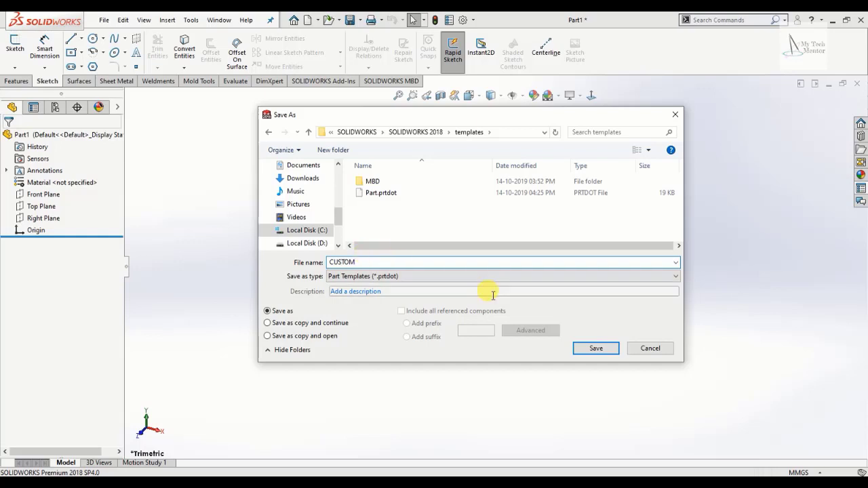
{"action": "left_click", "coordinate": [585, 346]}
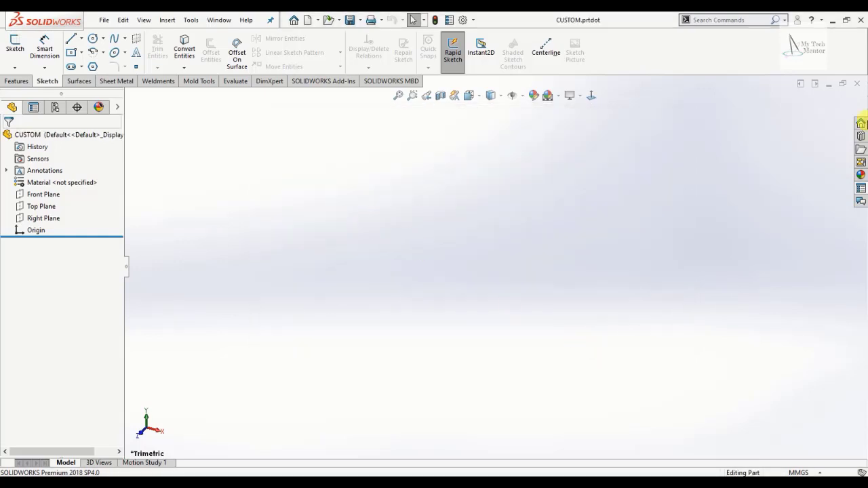
{"action": "left_click", "coordinate": [859, 84]}
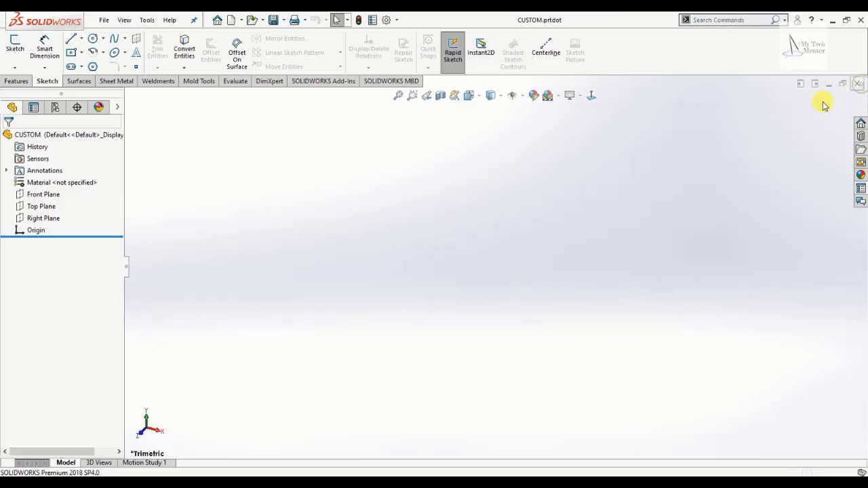
Create a new part document from the CUSTOM template
{"action": "left_click", "coordinate": [105, 21]}
{"action": "left_click", "coordinate": [122, 37]}
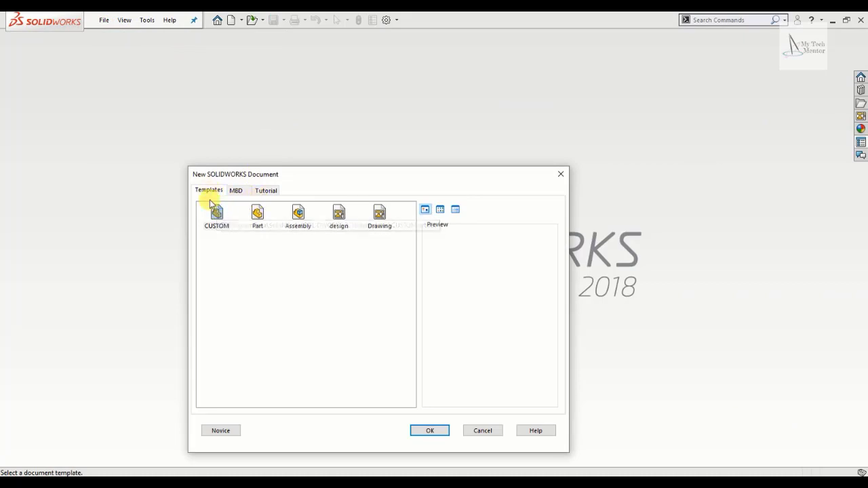
{"action": "left_click", "coordinate": [222, 223]}
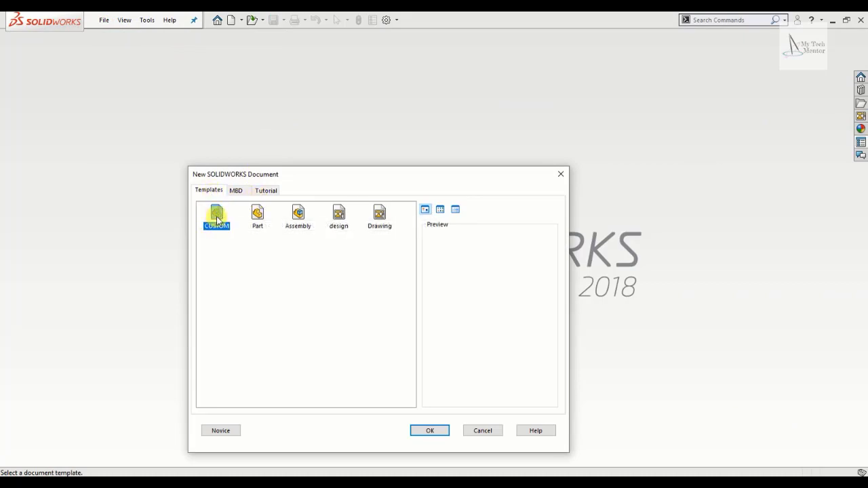
{"action": "left_click", "coordinate": [430, 431]}
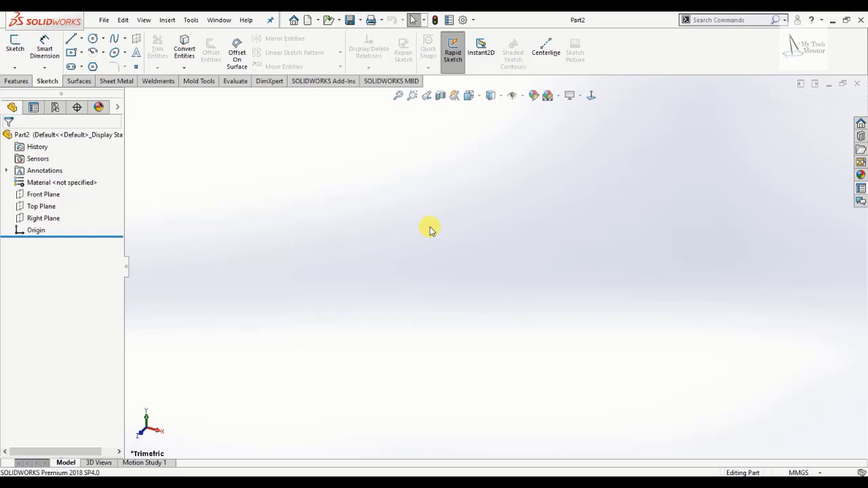
Create another new part document from the standard Part template
{"action": "left_click", "coordinate": [103, 20]}
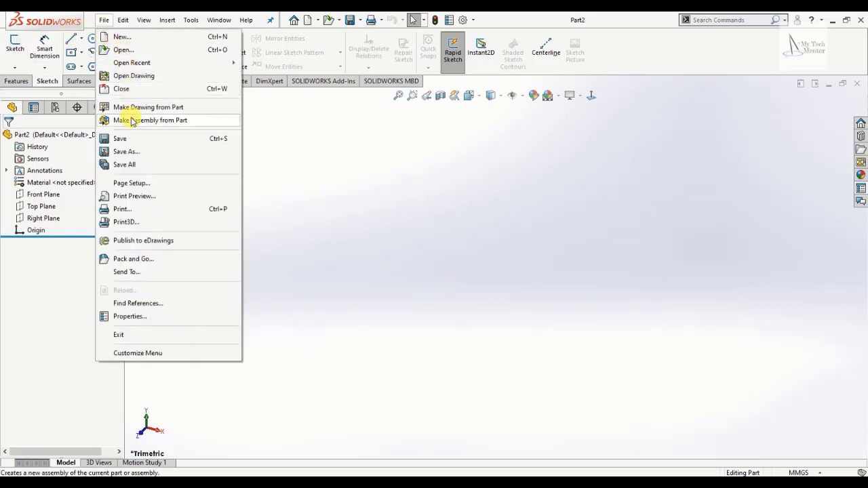
{"action": "left_click", "coordinate": [135, 37]}
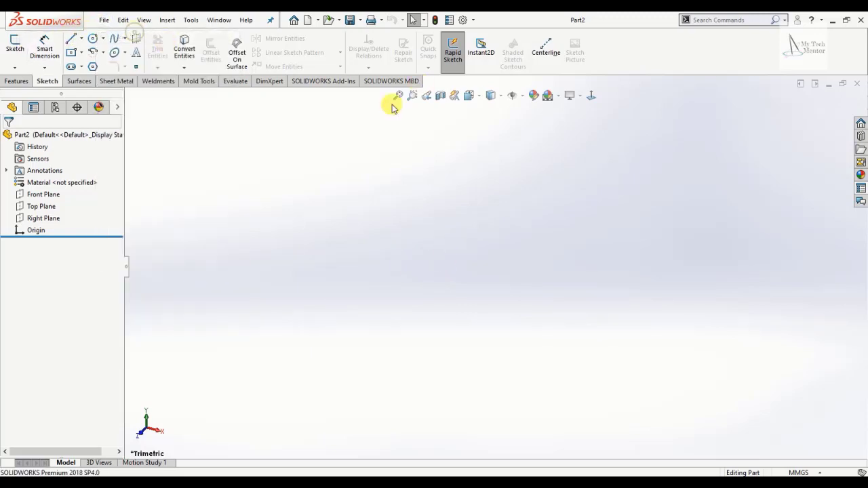
{"action": "left_click", "coordinate": [257, 217]}
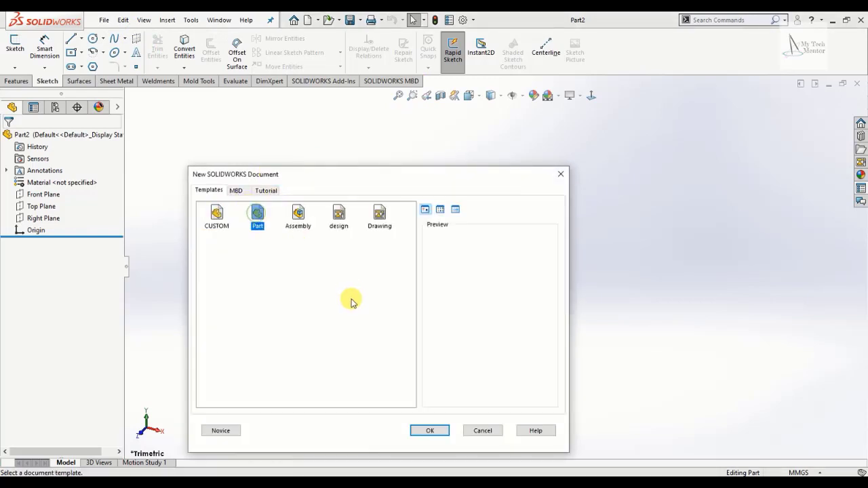
{"action": "left_click", "coordinate": [435, 432]}
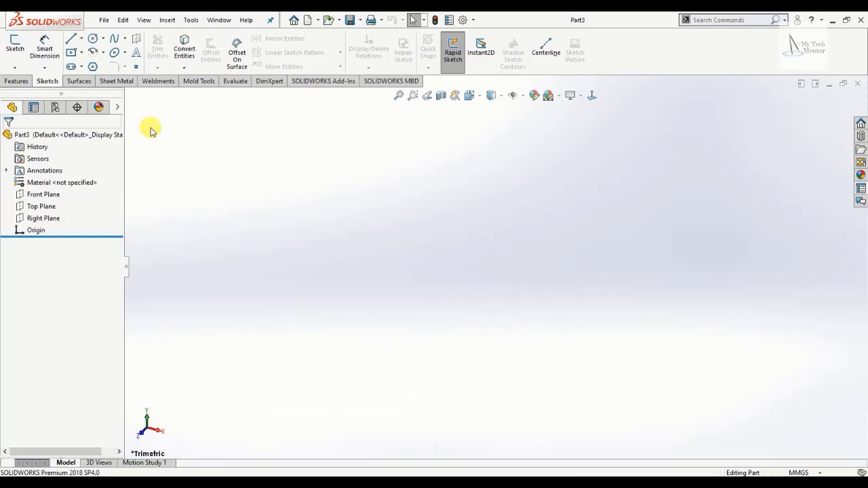
Add a configuration-specific Material property to the part's file properties, linked to the Material value
{"action": "left_click", "coordinate": [103, 20]}
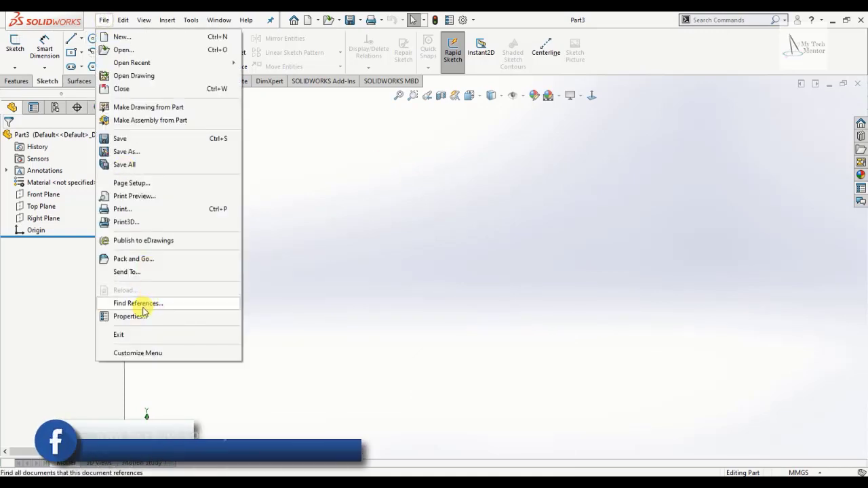
{"action": "left_click", "coordinate": [142, 316]}
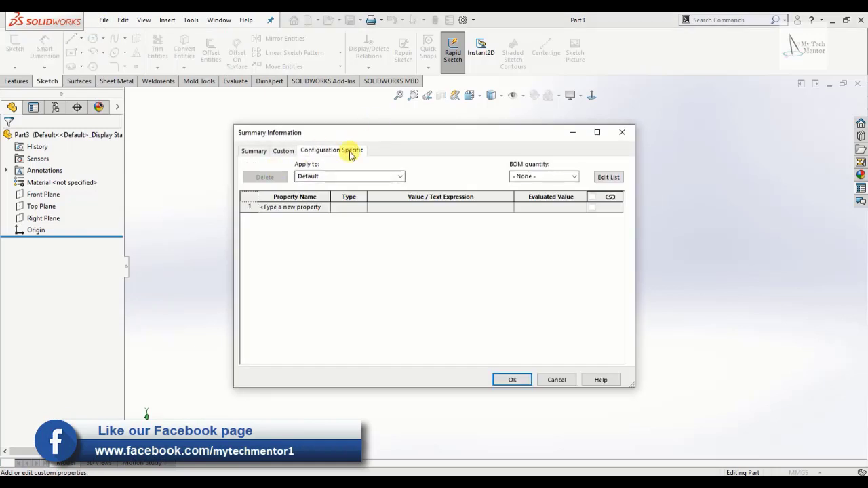
{"action": "left_click", "coordinate": [329, 207]}
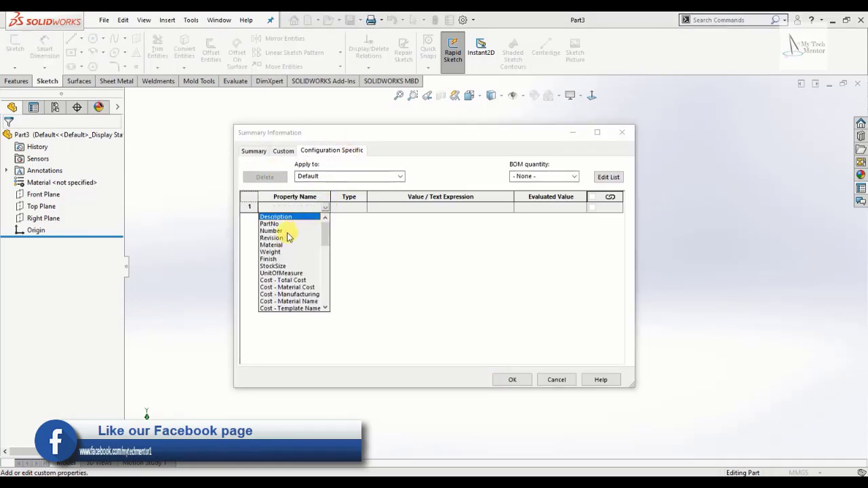
{"action": "left_click", "coordinate": [269, 246]}
{"action": "left_click", "coordinate": [510, 208]}
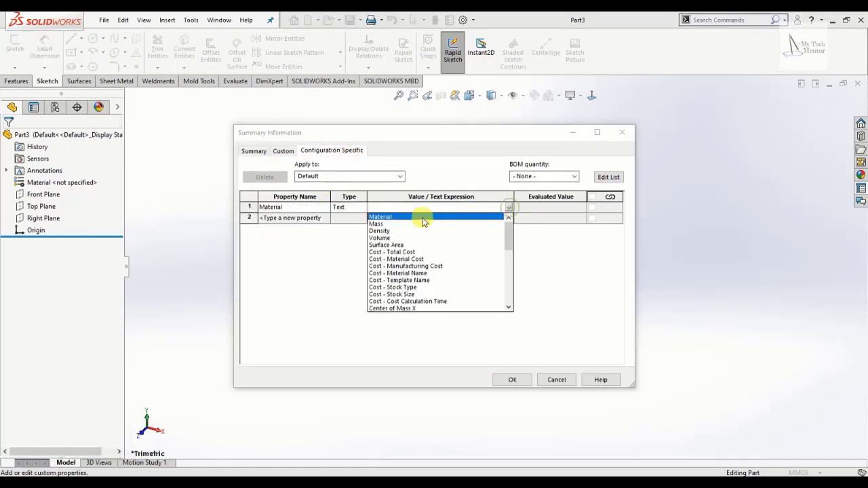
{"action": "left_click", "coordinate": [393, 216]}
Add a configuration-specific Weight property linked to the Mass value and accept the file properties
{"action": "left_click", "coordinate": [329, 218]}
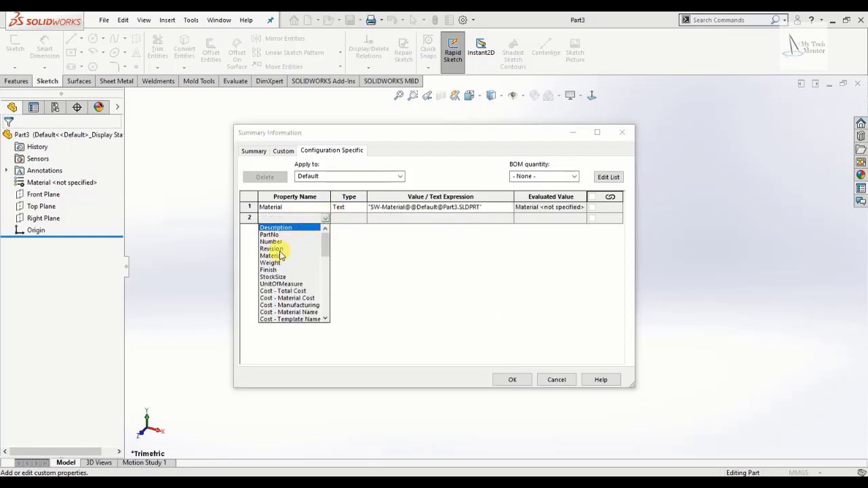
{"action": "left_click", "coordinate": [271, 263]}
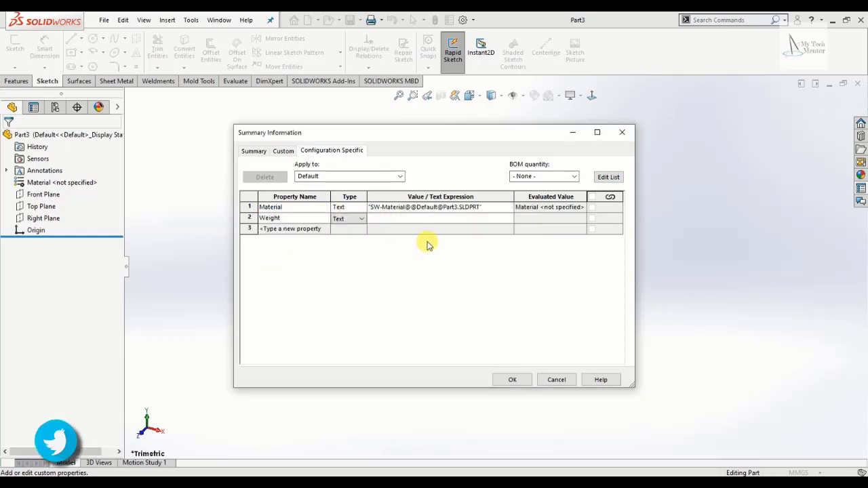
{"action": "left_click", "coordinate": [511, 216]}
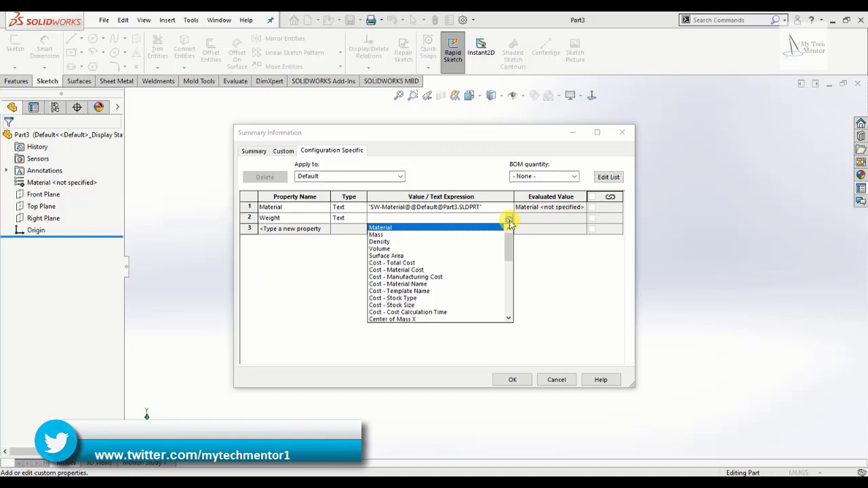
{"action": "left_click", "coordinate": [378, 237]}
{"action": "left_click", "coordinate": [513, 378]}
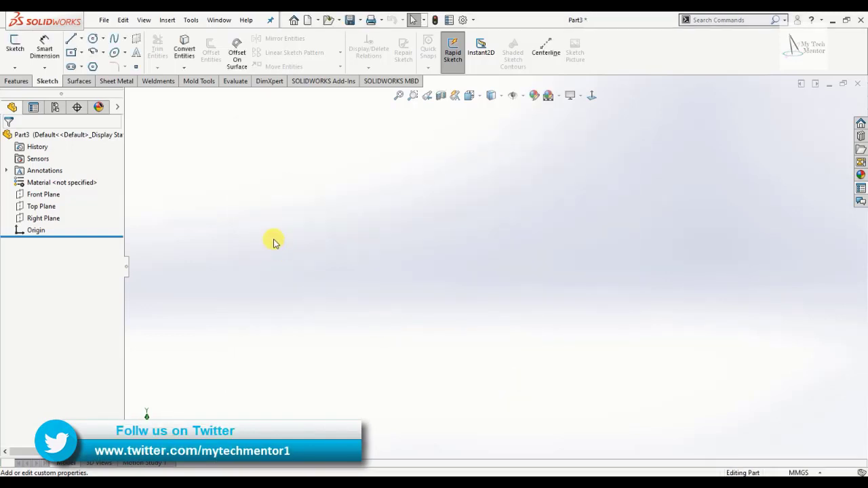
Set the dimension font height to 10 points in the new part's document properties
{"action": "left_click", "coordinate": [463, 20]}
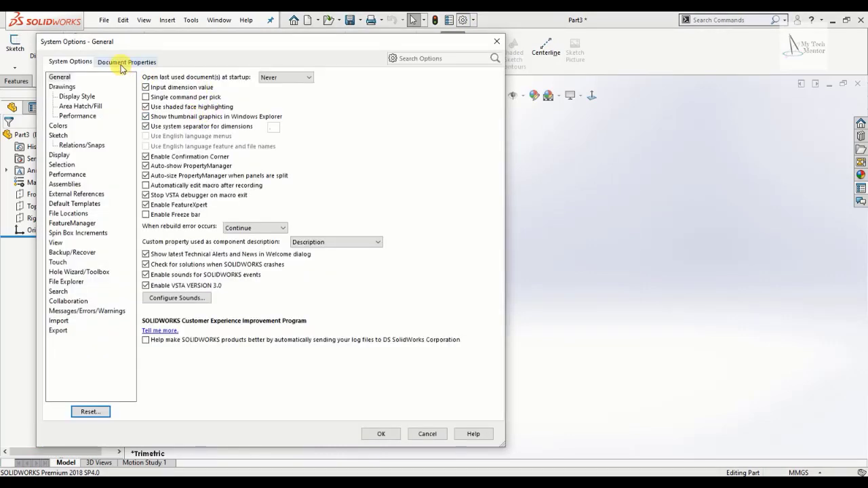
{"action": "left_click", "coordinate": [124, 61]}
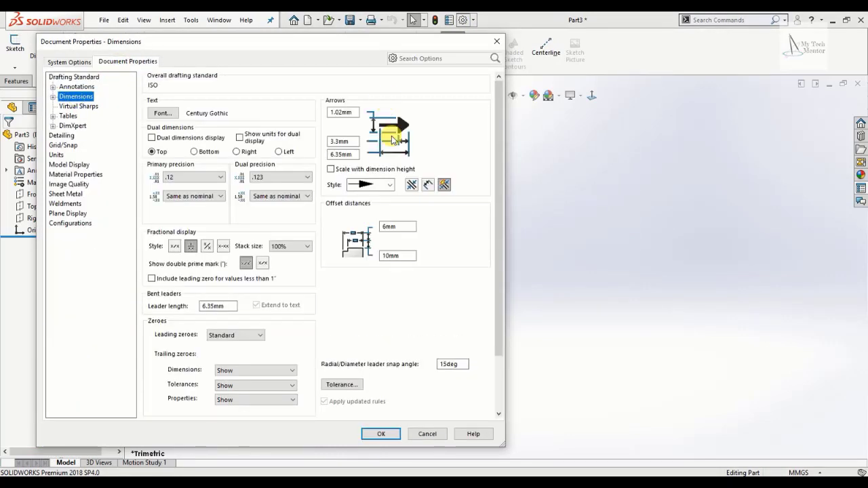
{"action": "left_click", "coordinate": [162, 113]}
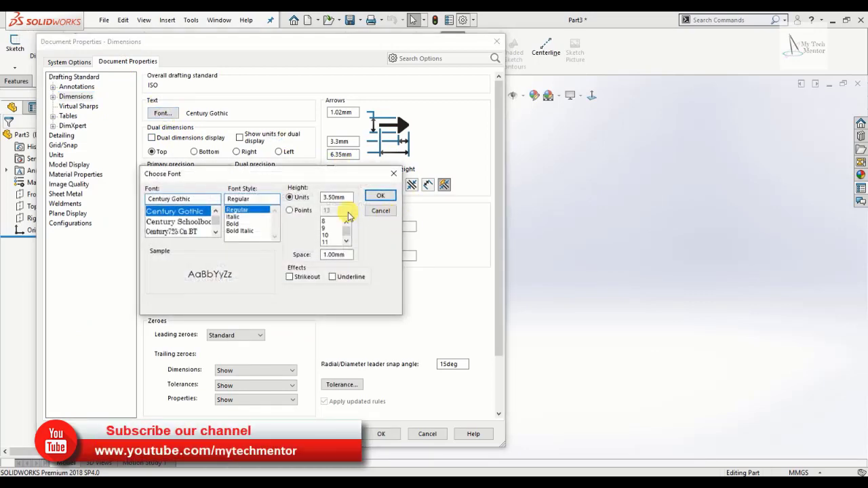
{"action": "left_click", "coordinate": [300, 210]}
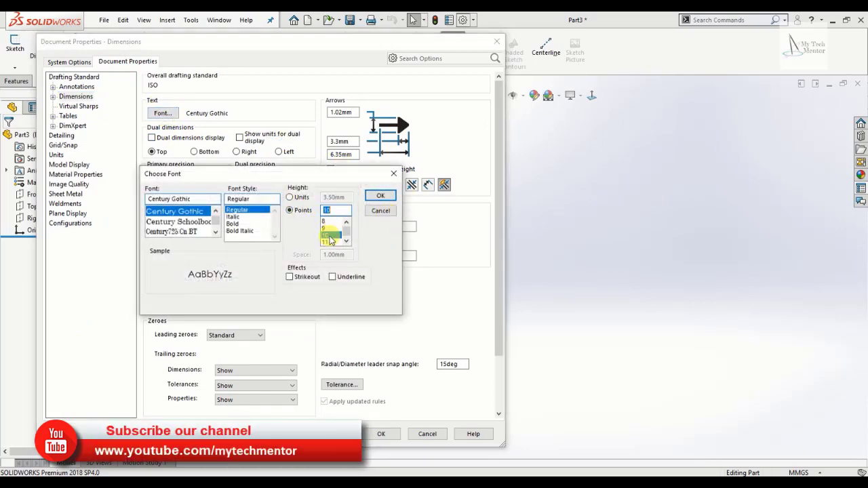
{"action": "left_click", "coordinate": [380, 196]}
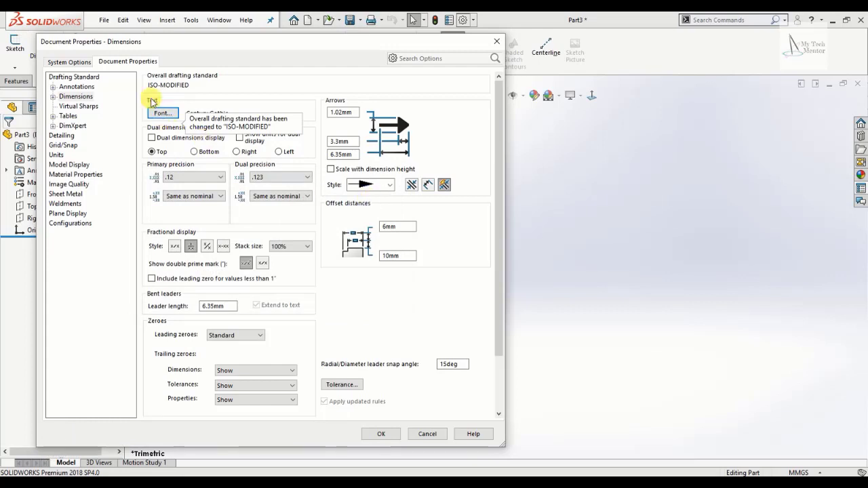
Enable shaded cosmetic threads in the Detailing display filter and accept the document properties
{"action": "left_click", "coordinate": [70, 62]}
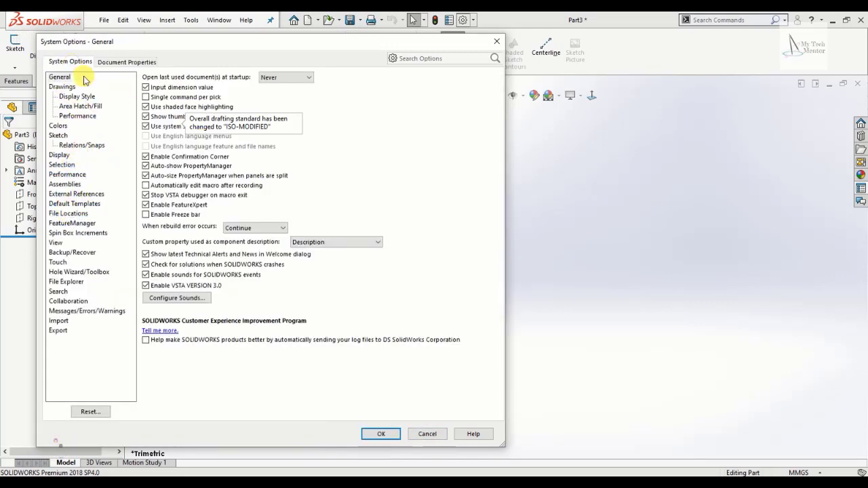
{"action": "left_click", "coordinate": [128, 68]}
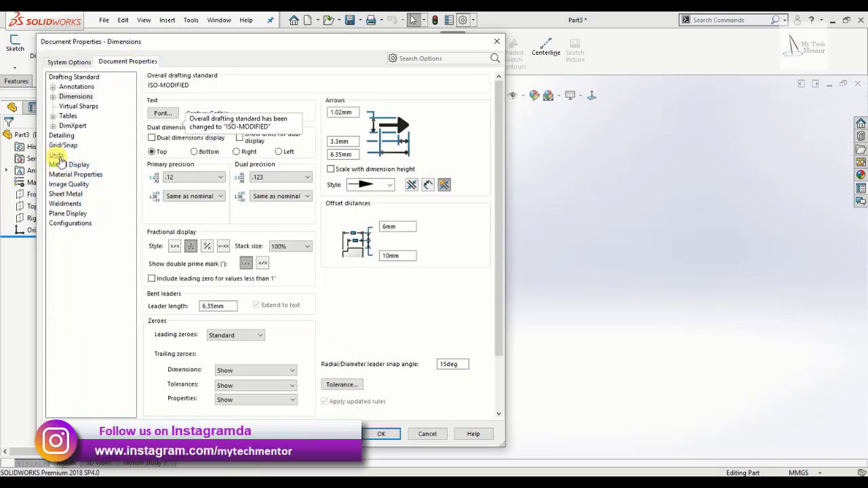
{"action": "left_click", "coordinate": [62, 135]}
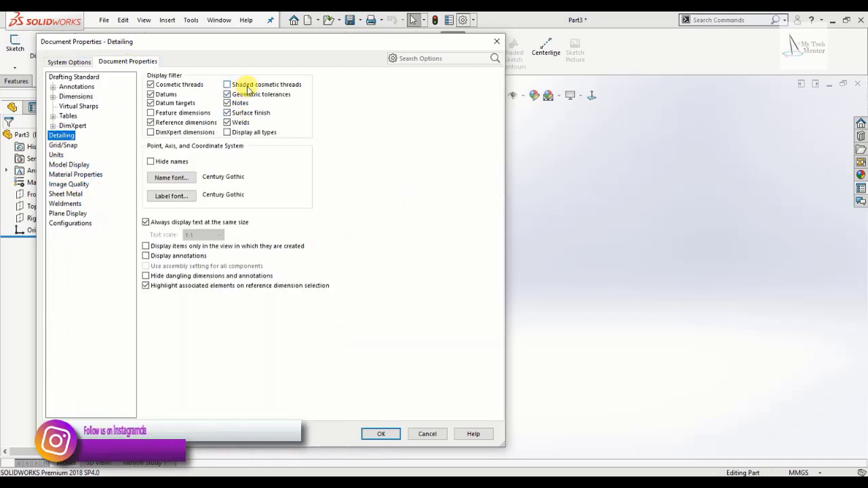
{"action": "left_click", "coordinate": [249, 86]}
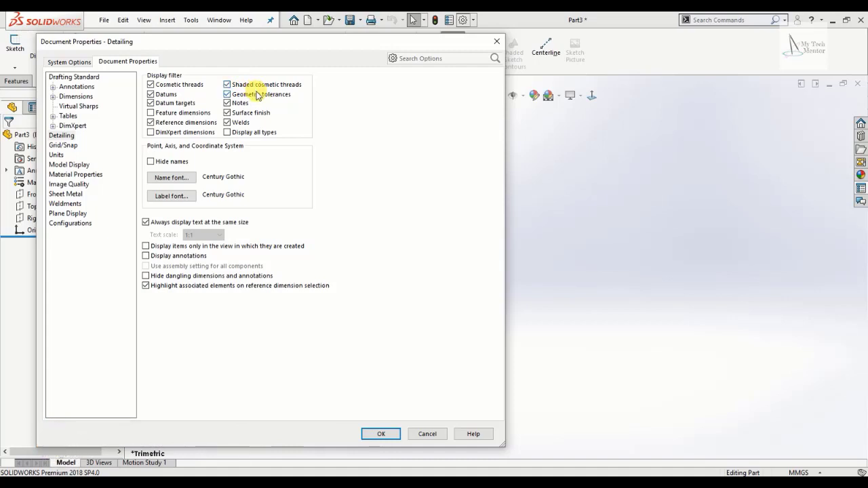
{"action": "left_click", "coordinate": [374, 435]}
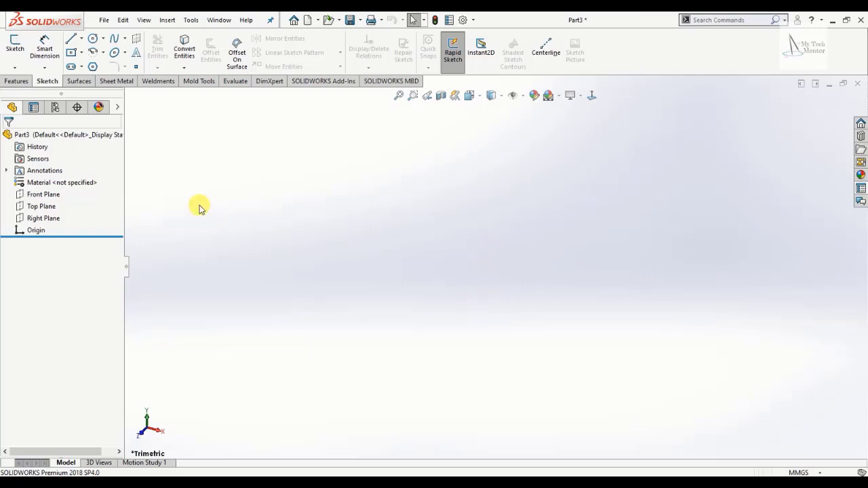
Start saving the part with the file type Part Templates (*.prtdot)
{"action": "left_click", "coordinate": [105, 22]}
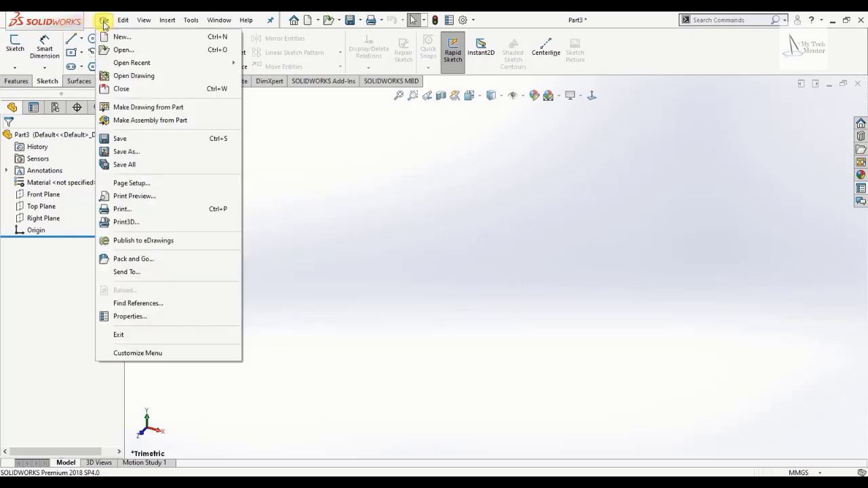
{"action": "left_click", "coordinate": [146, 139]}
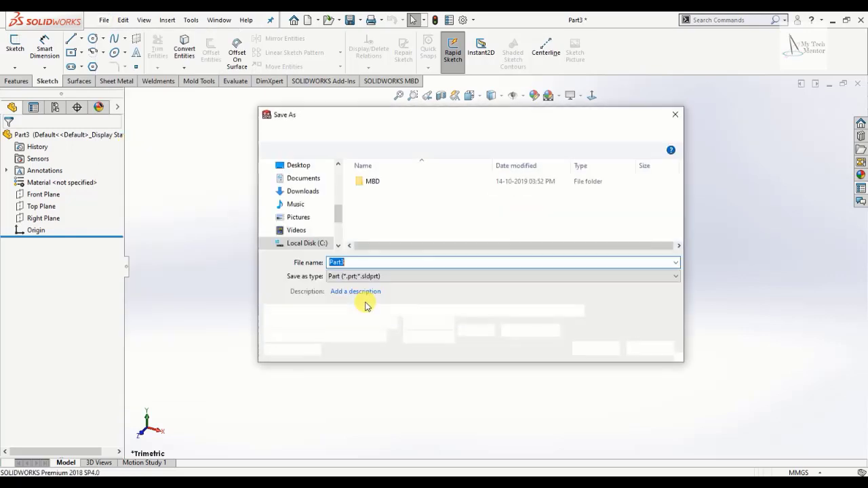
{"action": "left_click", "coordinate": [393, 276]}
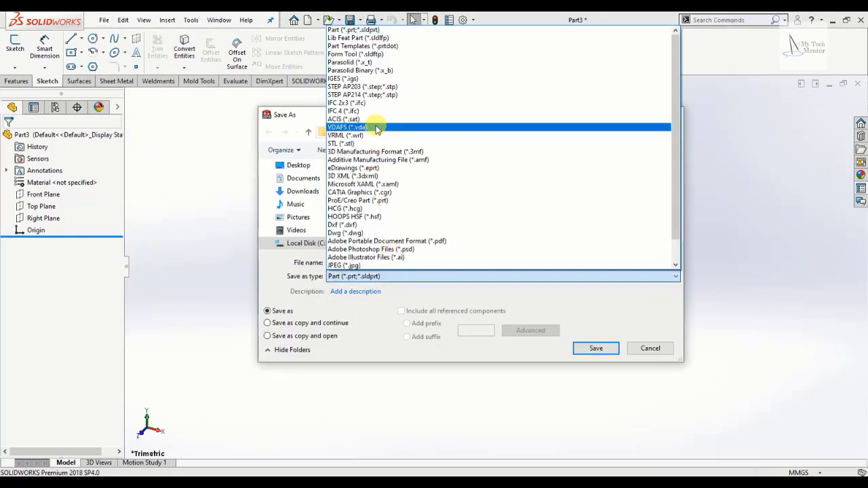
{"action": "left_click", "coordinate": [353, 46]}
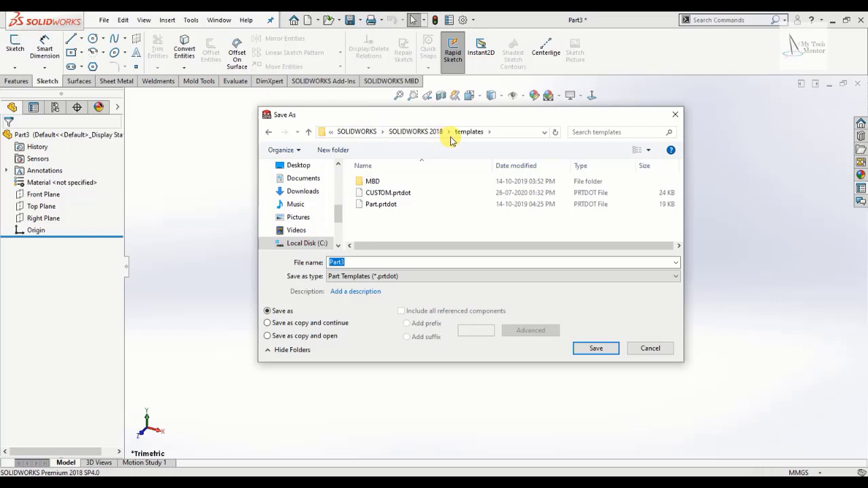
Create a new folder named TEMPLATE on Local Disk (D:) while saving the part template
{"action": "left_click_drag", "start_coordinate": [339, 215], "coordinate": [340, 227]}
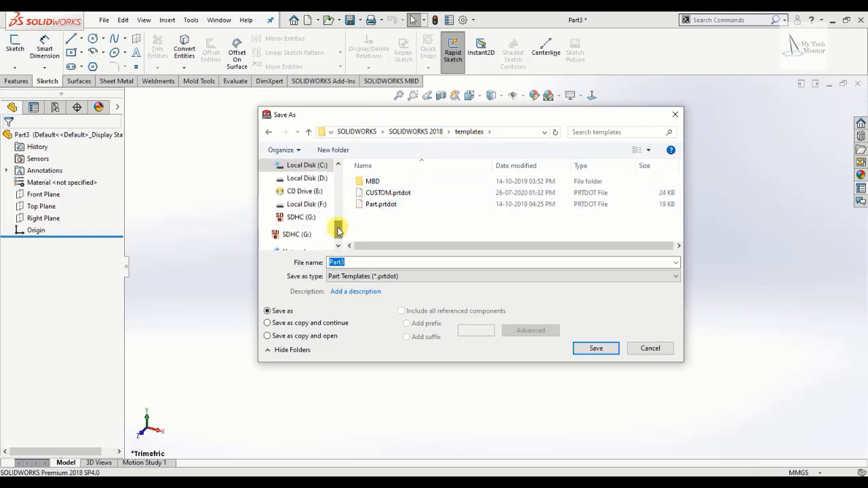
{"action": "left_click", "coordinate": [308, 180]}
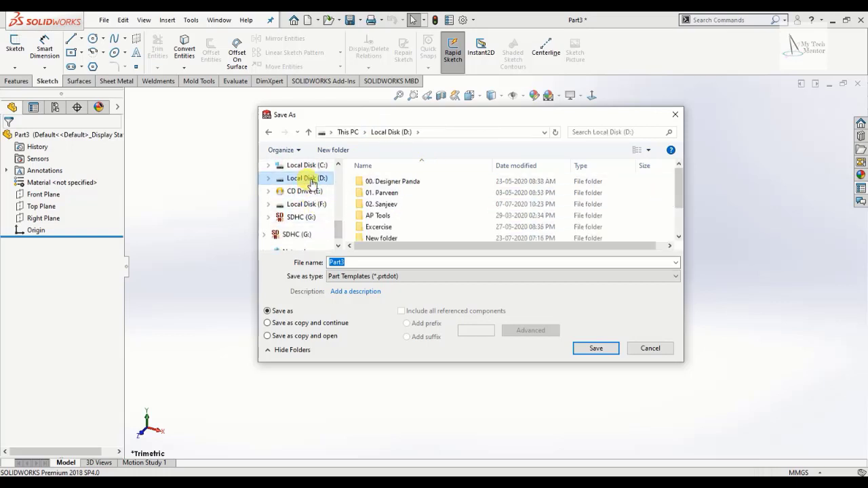
{"action": "left_click", "coordinate": [307, 192]}
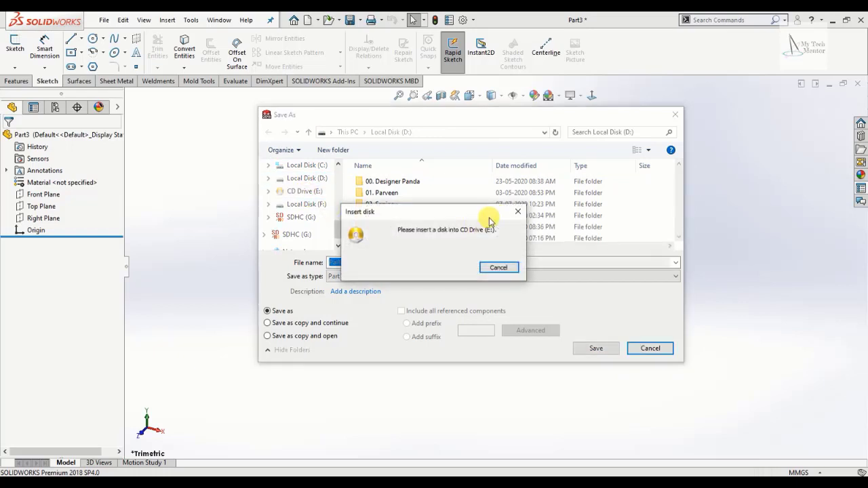
{"action": "left_click", "coordinate": [518, 212]}
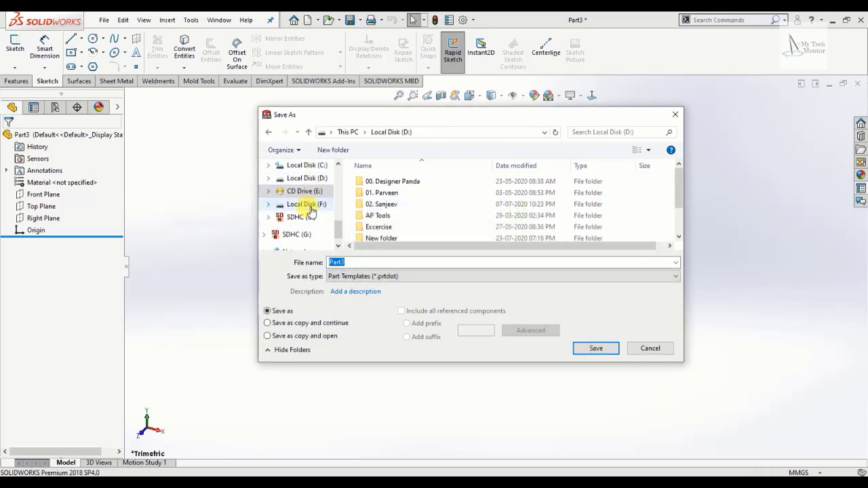
{"action": "left_click", "coordinate": [311, 206]}
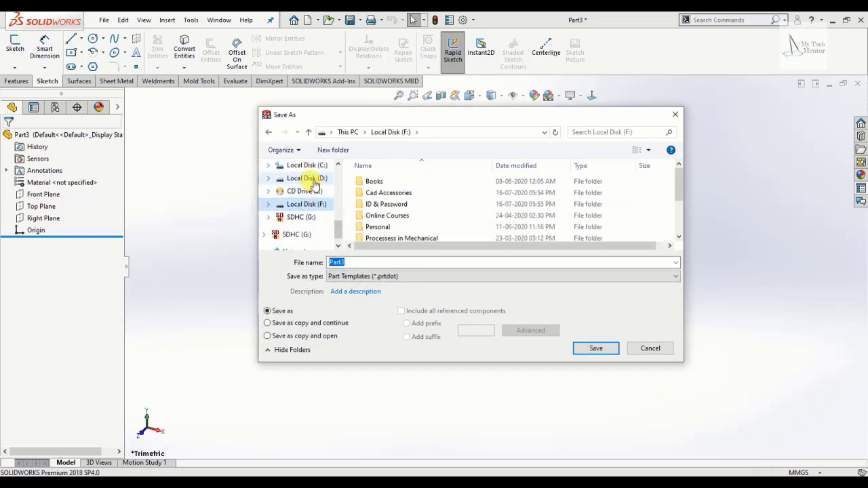
{"action": "left_click", "coordinate": [309, 178]}
{"action": "scroll", "coordinate": [337, 228], "scroll_direction": "up", "scroll_amount": 3}
{"action": "scroll", "coordinate": [412, 202], "scroll_direction": "down", "scroll_amount": 1}
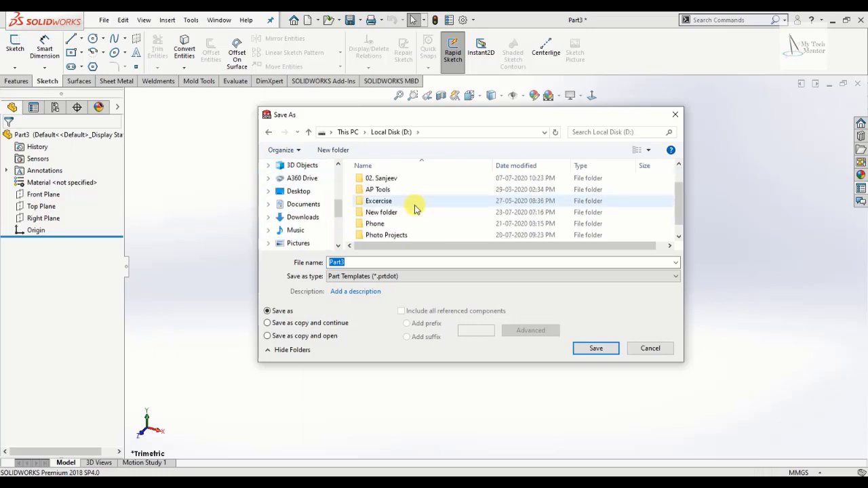
{"action": "left_click", "coordinate": [337, 149]}
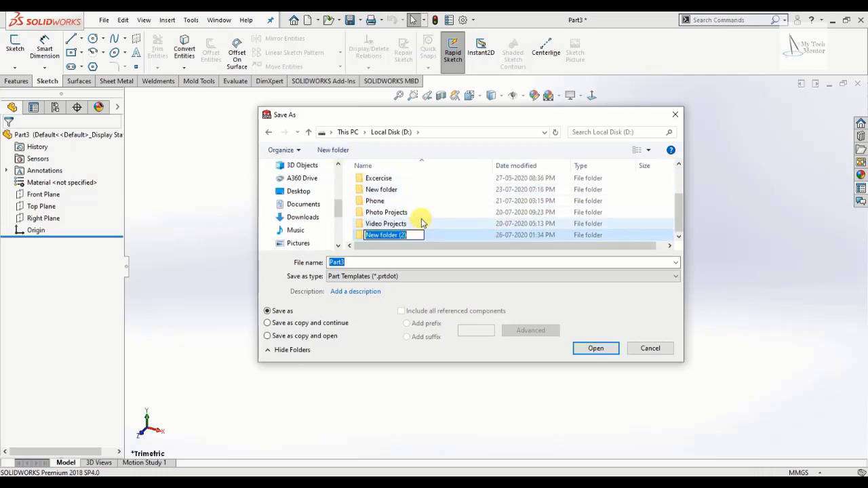
{"action": "type", "text": "TEMPLAT"}
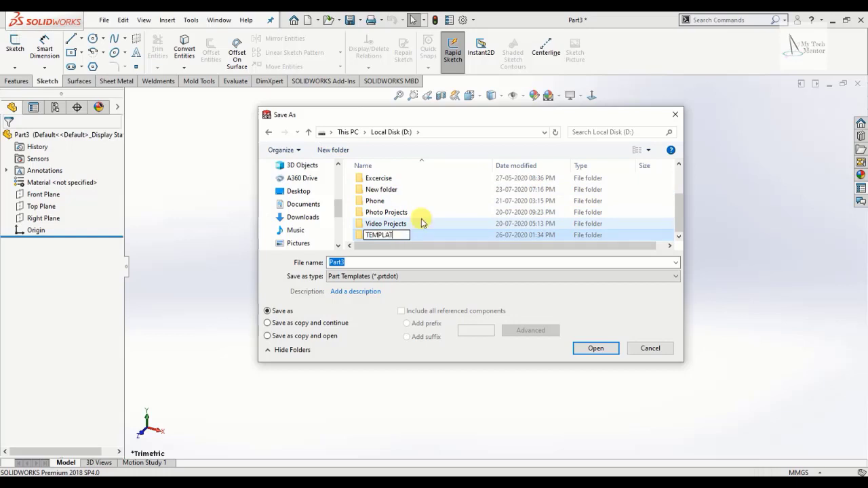
{"action": "type", "text": "E"}
{"action": "key", "text": "Return"}
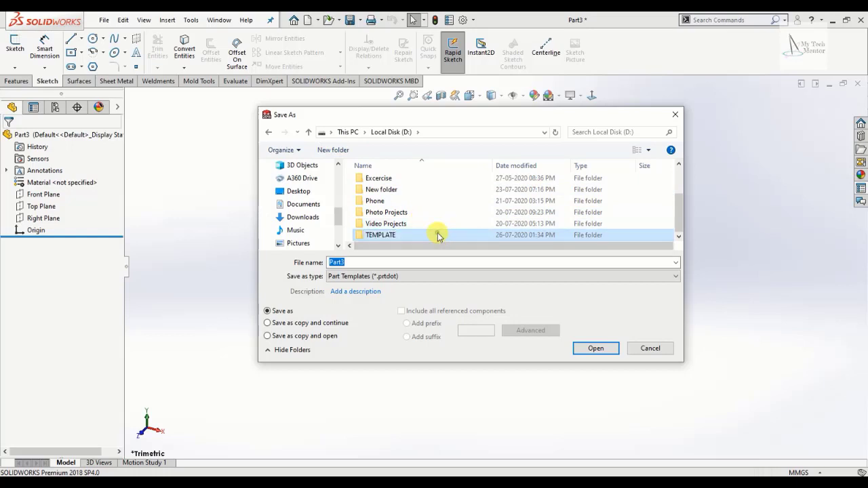
Save the part template as PART-TEMPLATE inside the TEMPLATE folder and close the document
{"action": "double_click", "coordinate": [440, 234]}
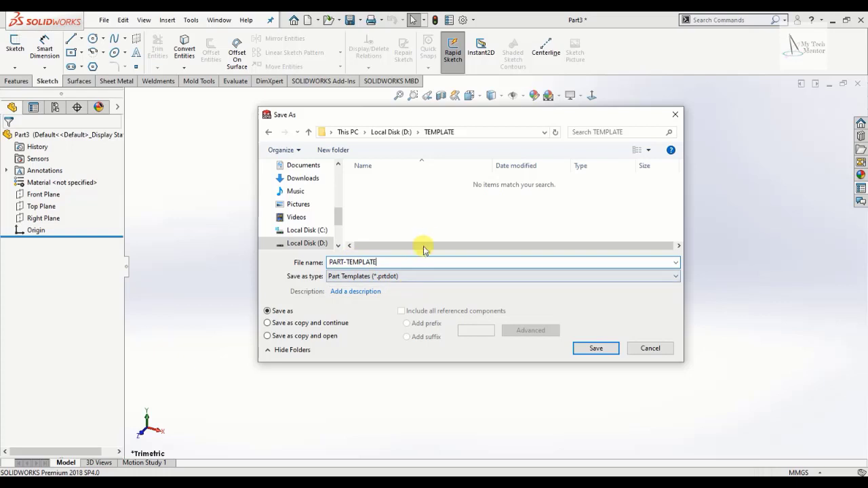
{"action": "left_click", "coordinate": [597, 349]}
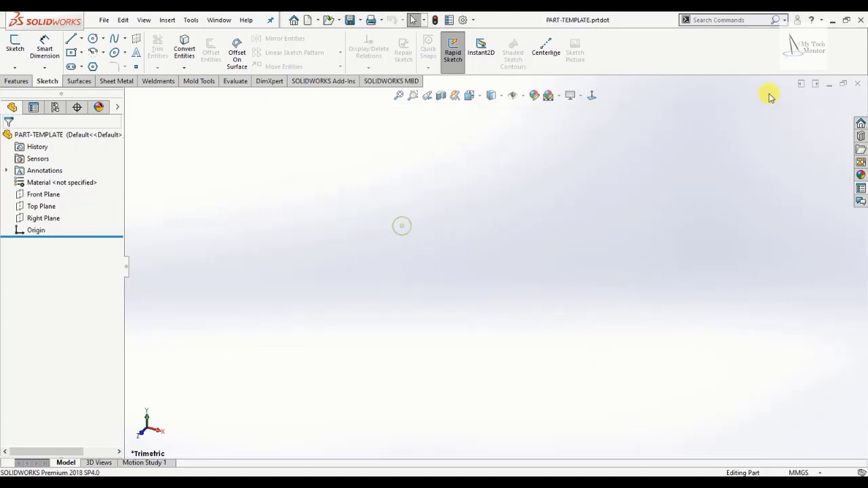
{"action": "left_click", "coordinate": [857, 84]}
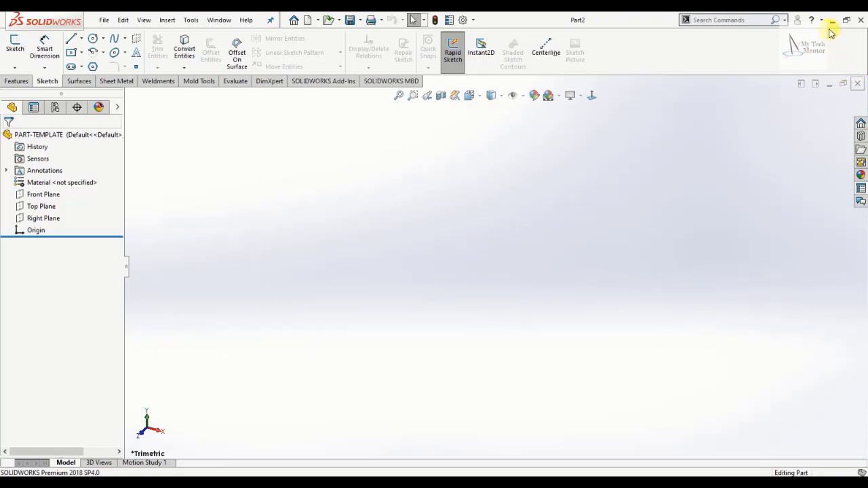
Switch to File Explorer, look for the saved template in the TEMPLATE folder on Local Disk (D:), and close the window
{"action": "left_click", "coordinate": [833, 20]}
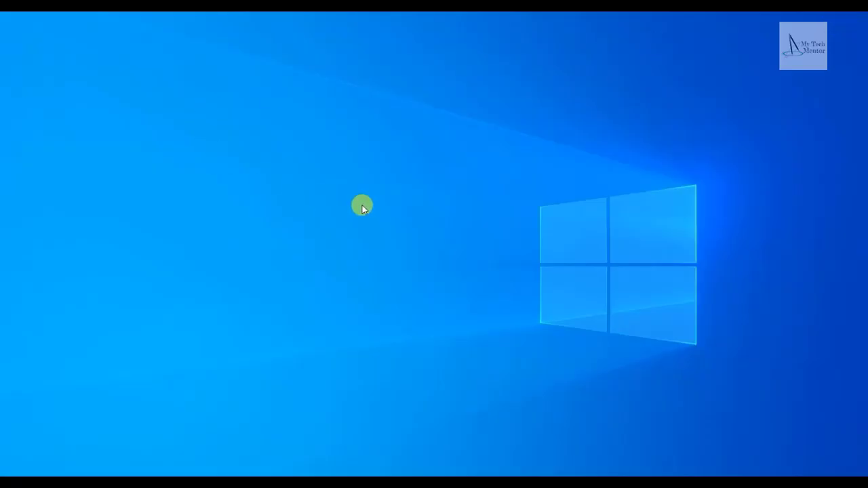
{"action": "key", "text": "super+e"}
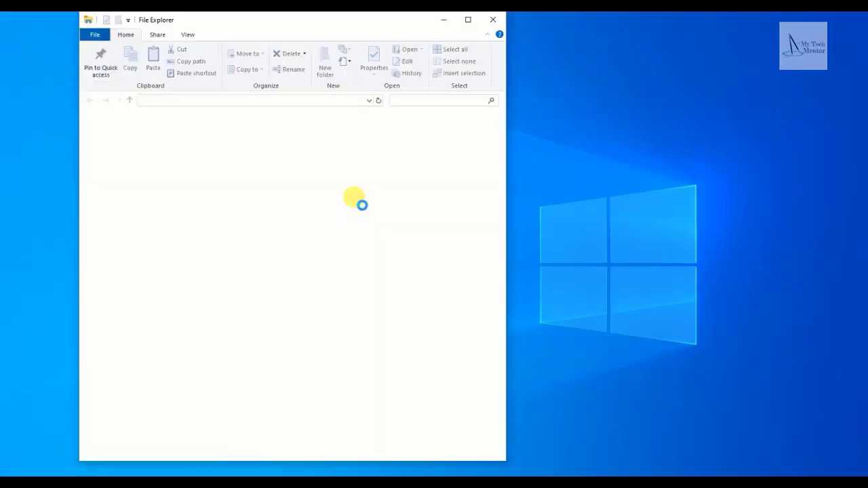
{"action": "left_click", "coordinate": [468, 20]}
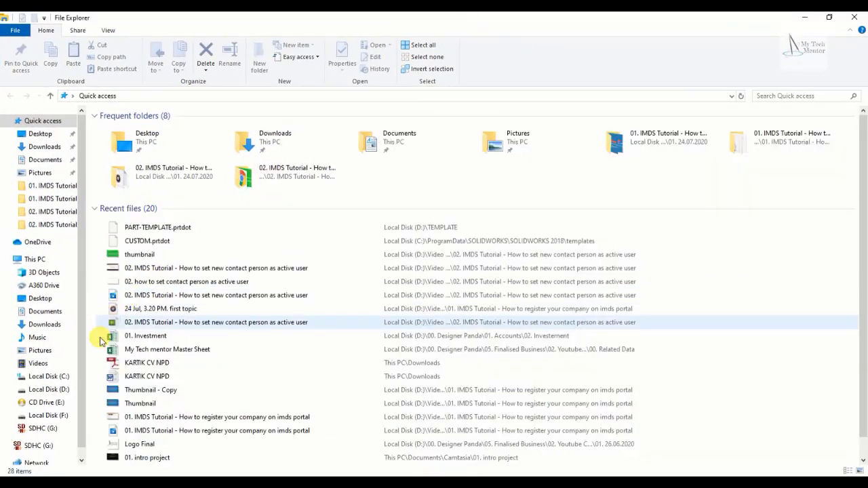
{"action": "left_click", "coordinate": [53, 390]}
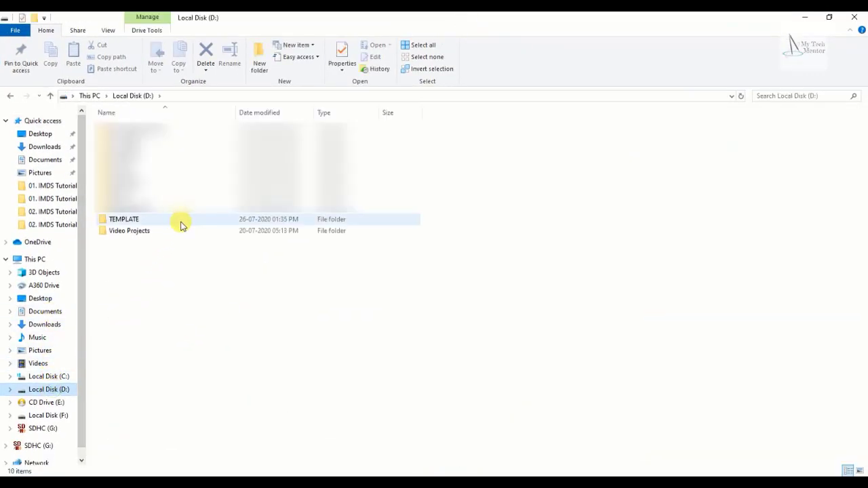
{"action": "double_click", "coordinate": [134, 221]}
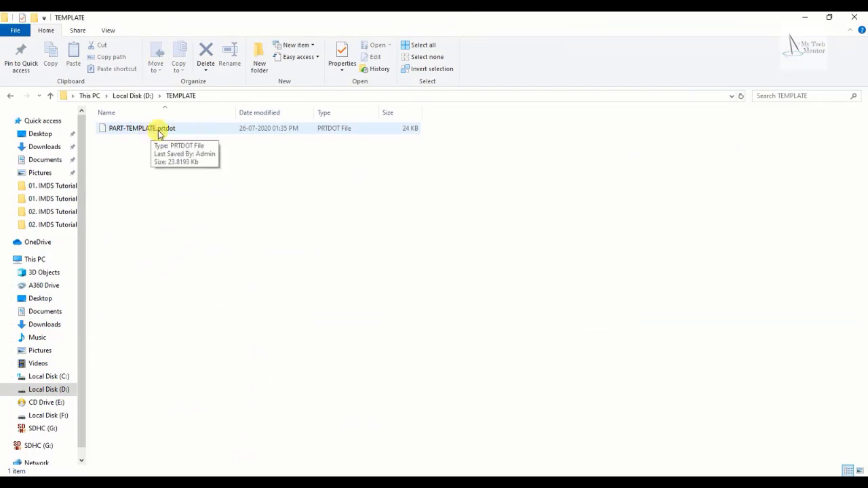
{"action": "left_click", "coordinate": [51, 96]}
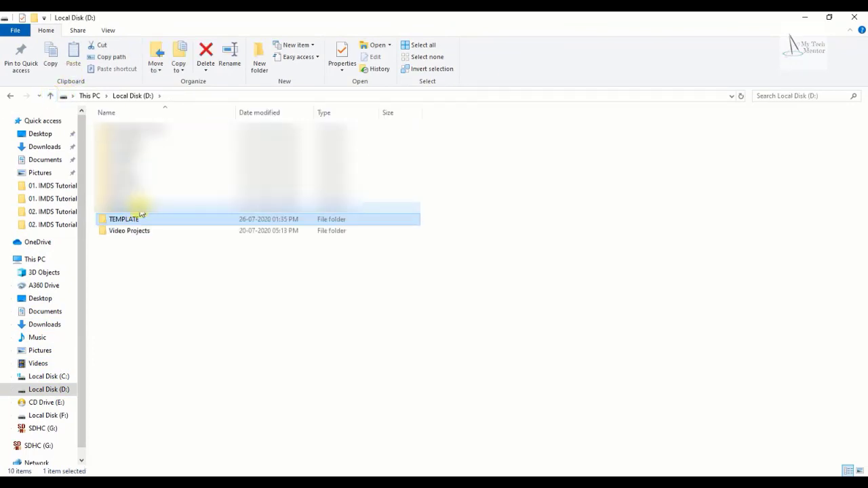
{"action": "left_click", "coordinate": [853, 19]}
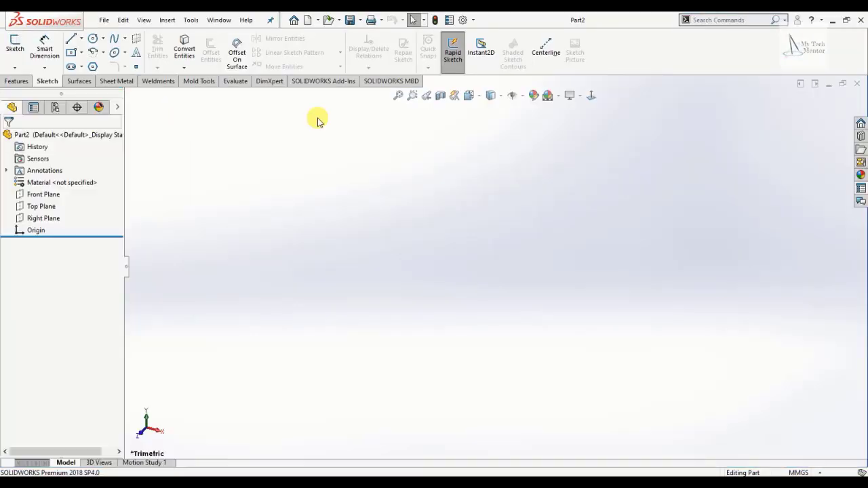
Show the Document Templates folders under File Locations in the System Options
{"action": "left_click", "coordinate": [463, 20]}
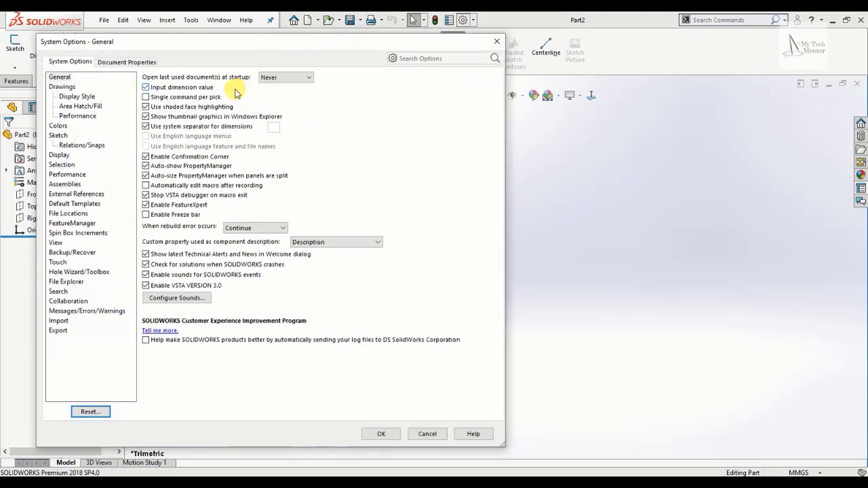
{"action": "left_click", "coordinate": [67, 214]}
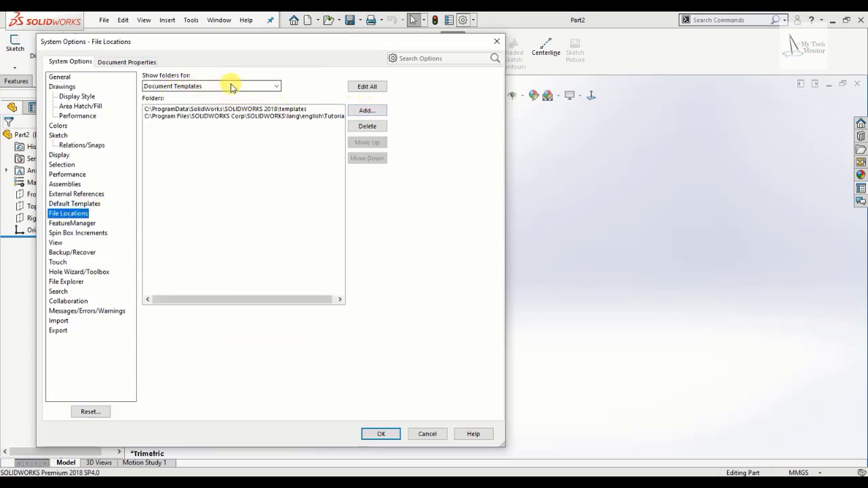
{"action": "left_click", "coordinate": [277, 86]}
{"action": "scroll", "coordinate": [193, 239], "scroll_direction": "down", "scroll_amount": 8}
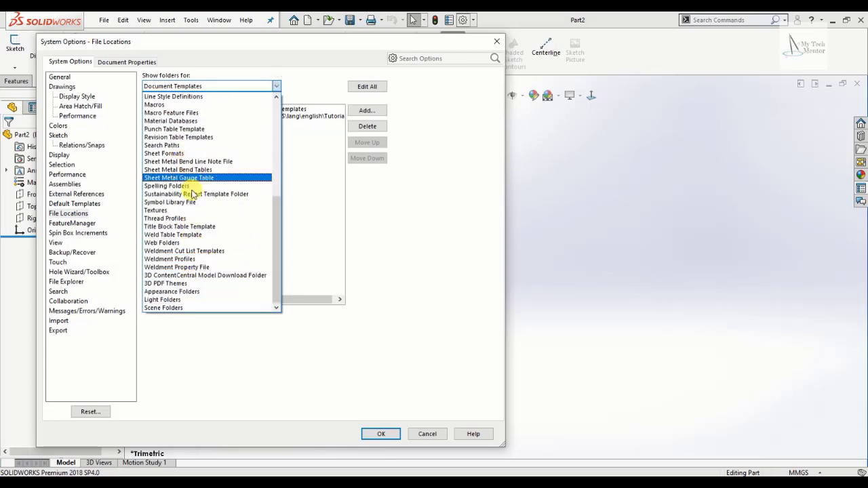
{"action": "scroll", "coordinate": [204, 218], "scroll_direction": "up", "scroll_amount": 8}
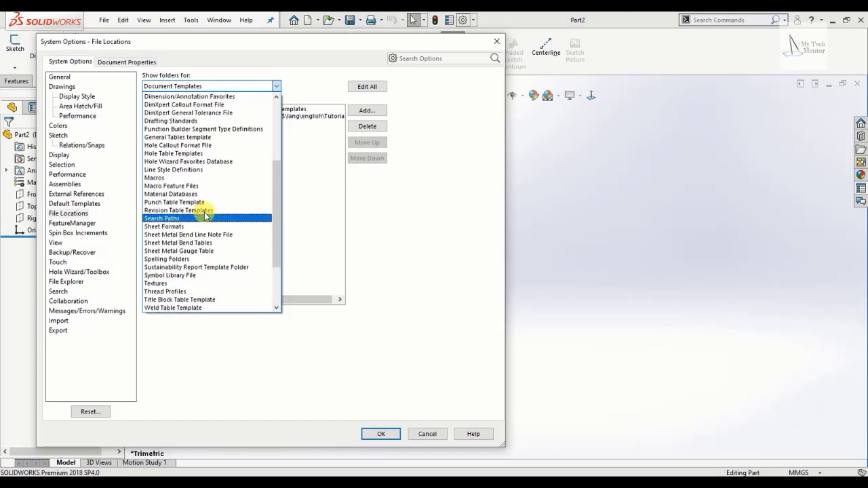
{"action": "left_click", "coordinate": [200, 99]}
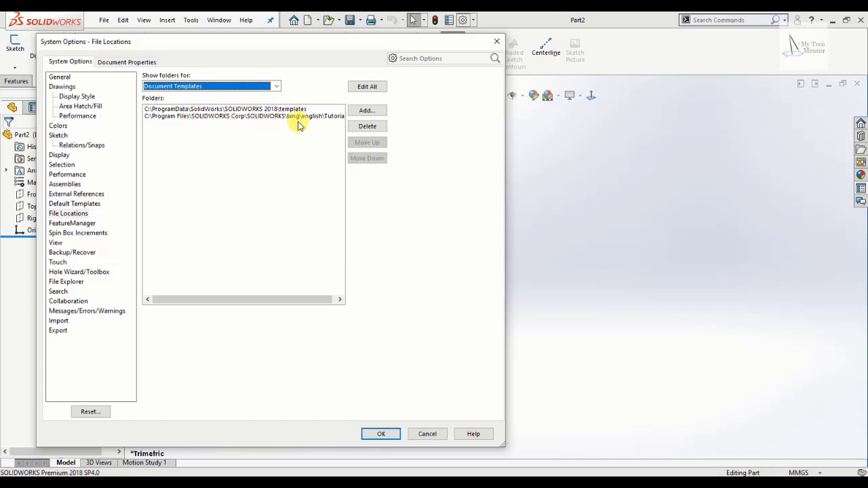
Add the D:\TEMPLATE folder to the Document Templates file locations and accept the system options
{"action": "left_click", "coordinate": [367, 112]}
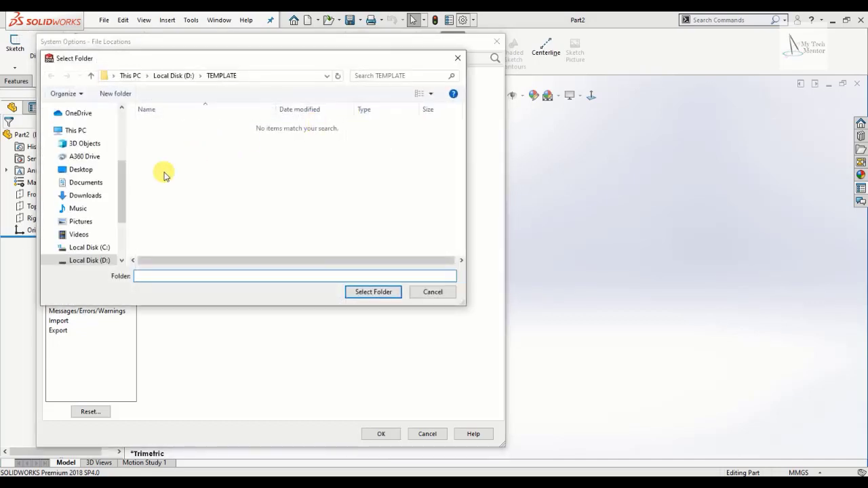
{"action": "left_click_drag", "start_coordinate": [119, 194], "coordinate": [119, 213]}
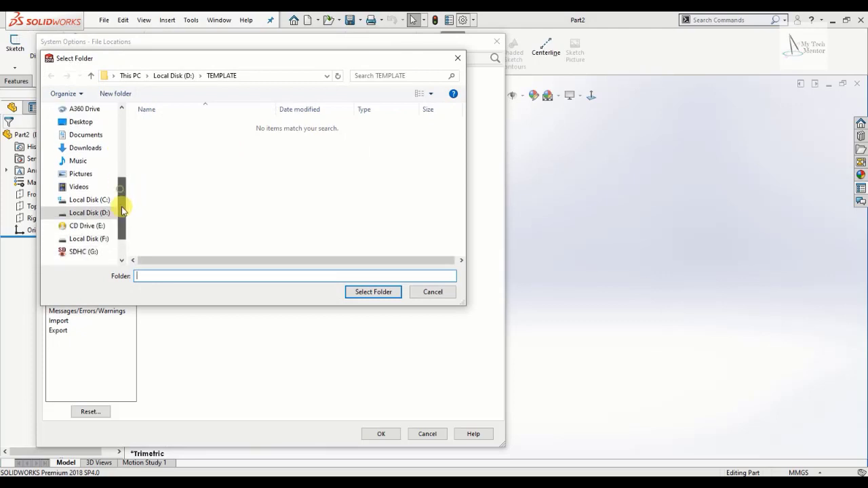
{"action": "left_click", "coordinate": [87, 213]}
{"action": "left_click", "coordinate": [170, 216]}
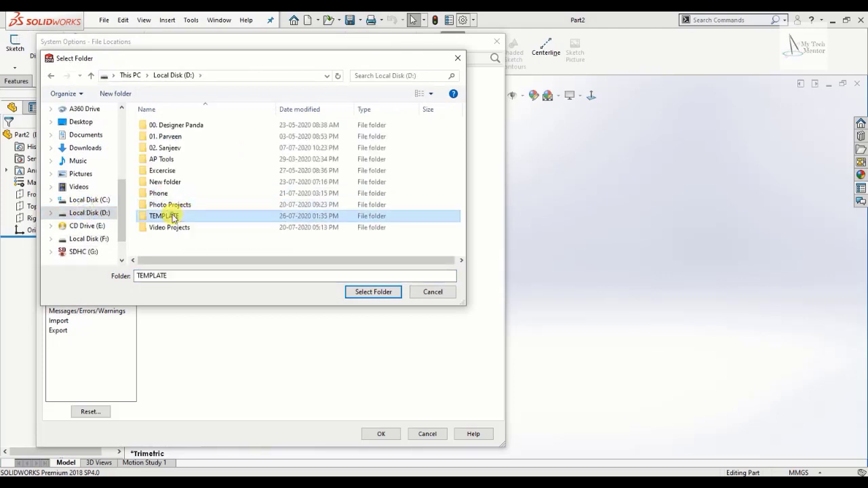
{"action": "double_click", "coordinate": [174, 217]}
{"action": "left_click", "coordinate": [91, 75]}
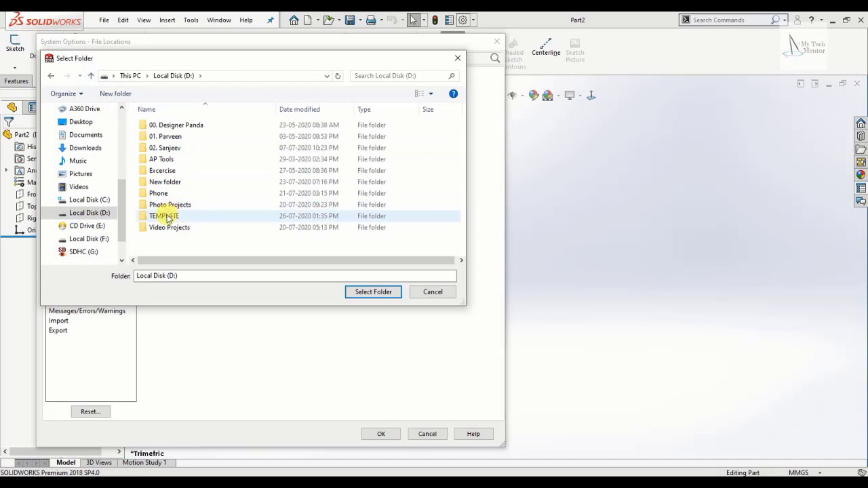
{"action": "left_click", "coordinate": [167, 217]}
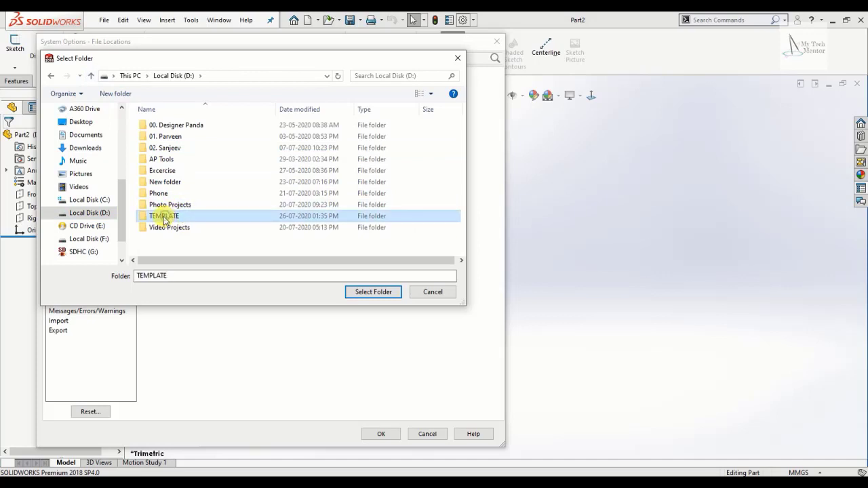
{"action": "left_click", "coordinate": [367, 292]}
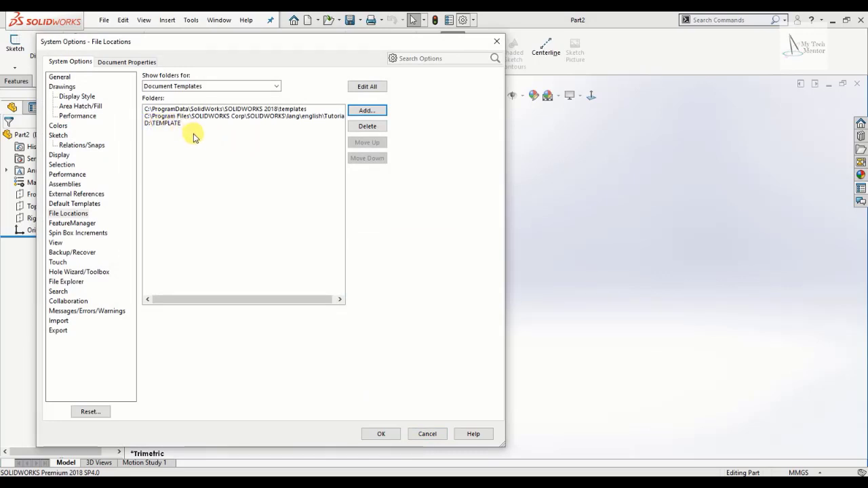
{"action": "left_click", "coordinate": [390, 432]}
{"action": "left_click", "coordinate": [466, 266]}
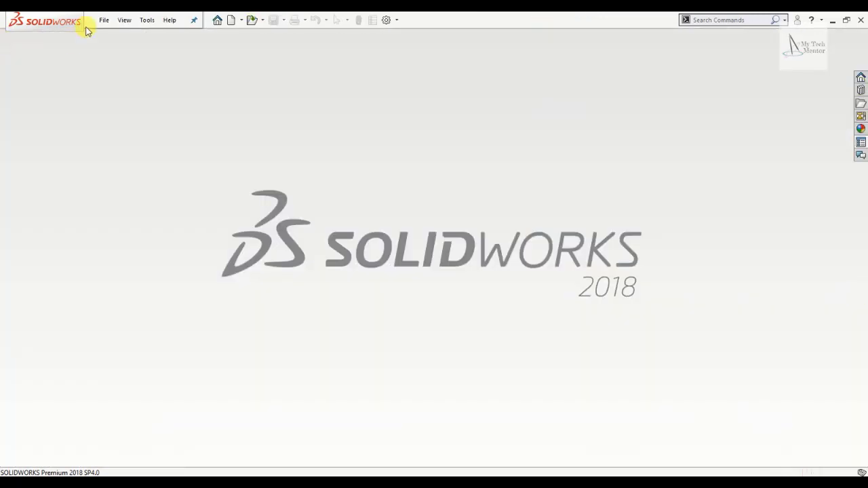
Start a new document and examine the templates offered in the TEMPLATE and Templates groups
{"action": "left_click", "coordinate": [104, 20]}
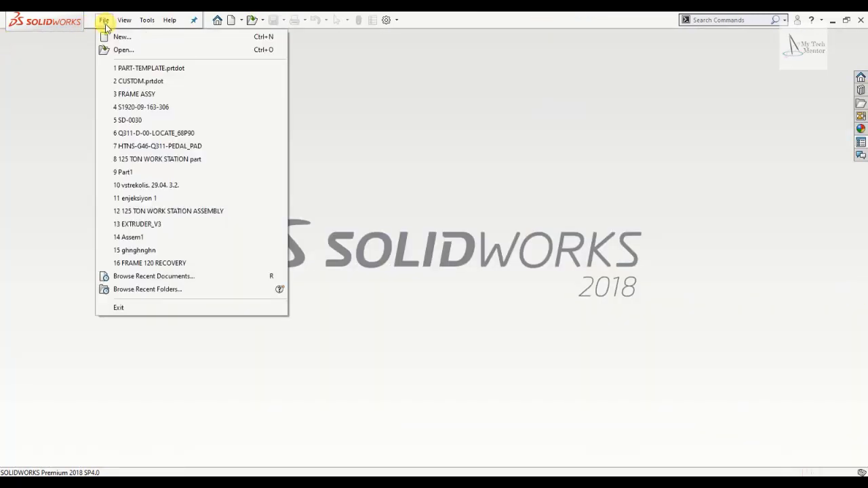
{"action": "left_click", "coordinate": [129, 36]}
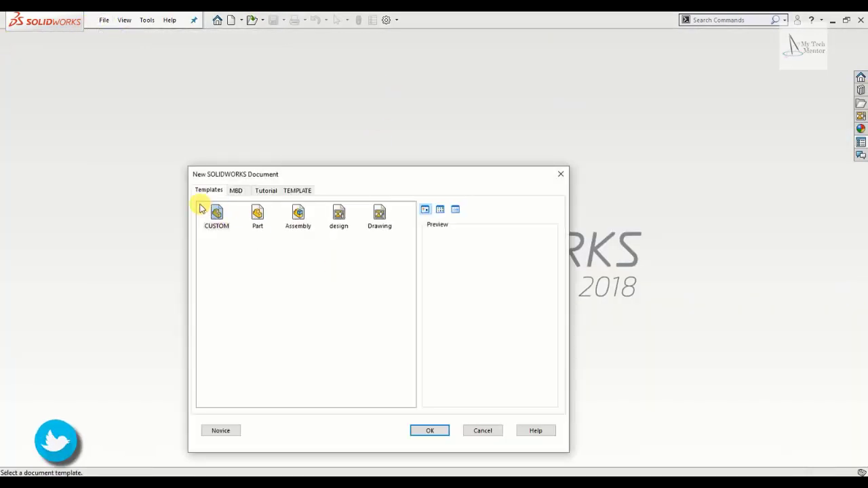
{"action": "left_click", "coordinate": [294, 192]}
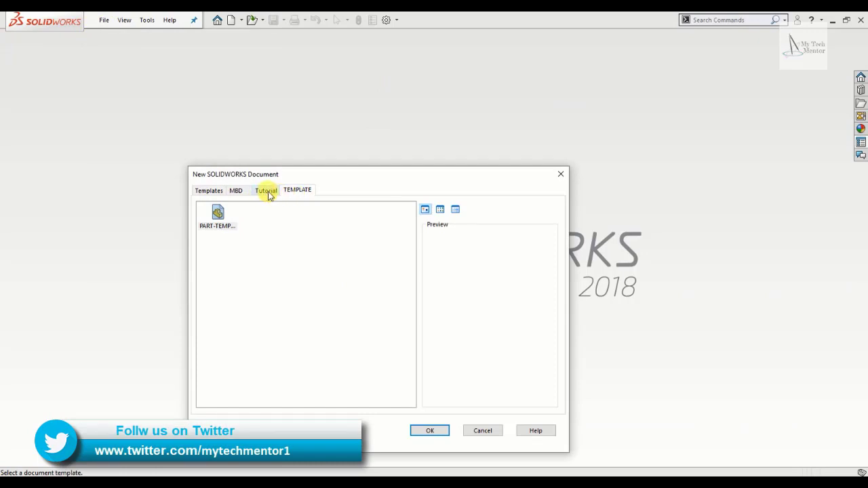
{"action": "left_click", "coordinate": [211, 192]}
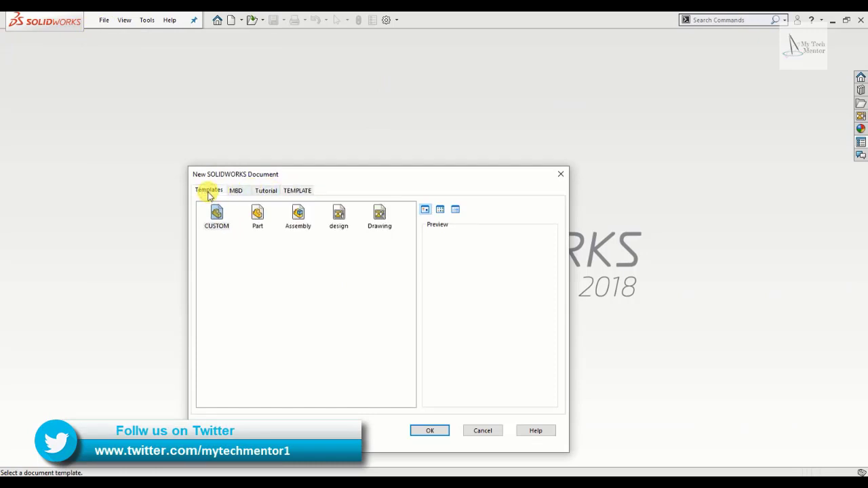
Create a new part from the PART-TEMPLATE template in the TEMPLATE group
{"action": "left_click", "coordinate": [290, 194]}
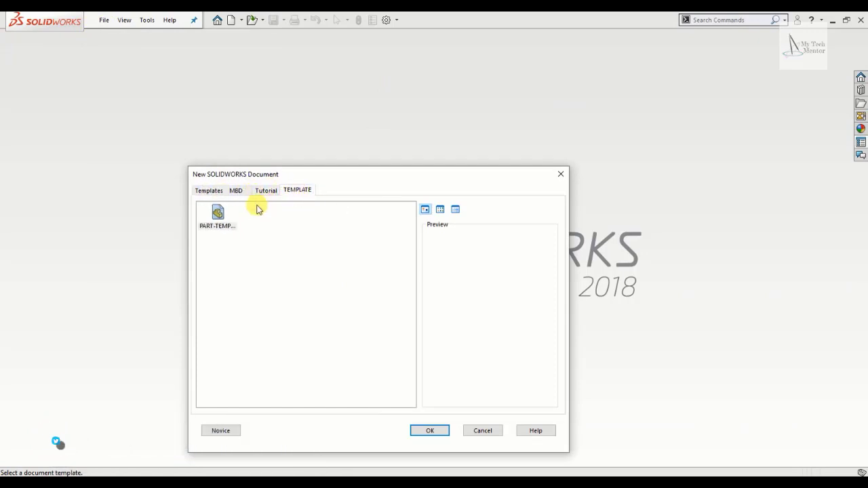
{"action": "left_click", "coordinate": [204, 219]}
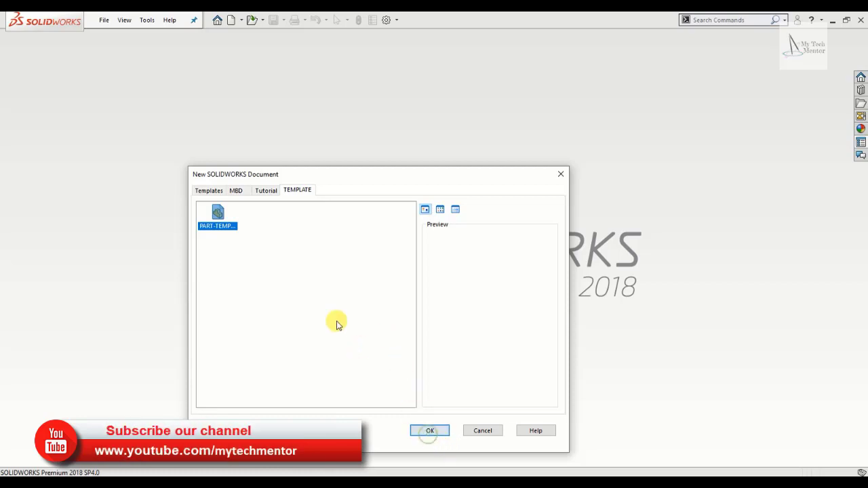
{"action": "left_click", "coordinate": [209, 190]}
{"action": "left_click", "coordinate": [297, 190]}
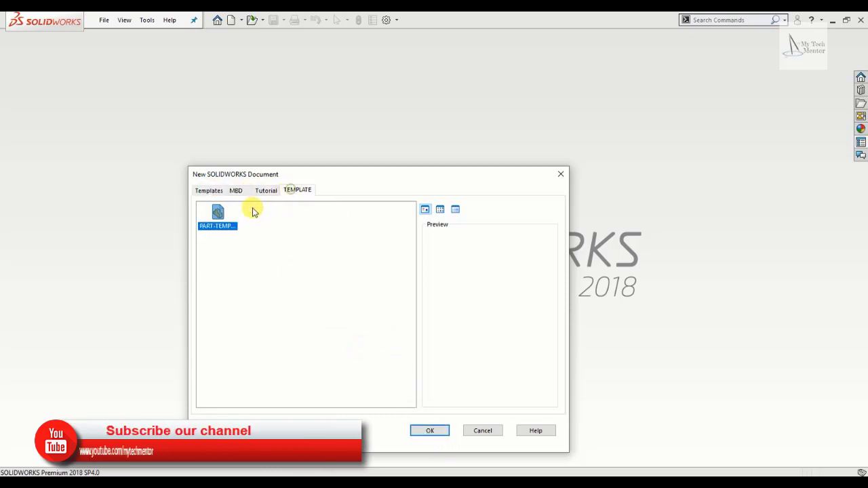
{"action": "left_click", "coordinate": [218, 212]}
{"action": "left_click", "coordinate": [431, 433]}
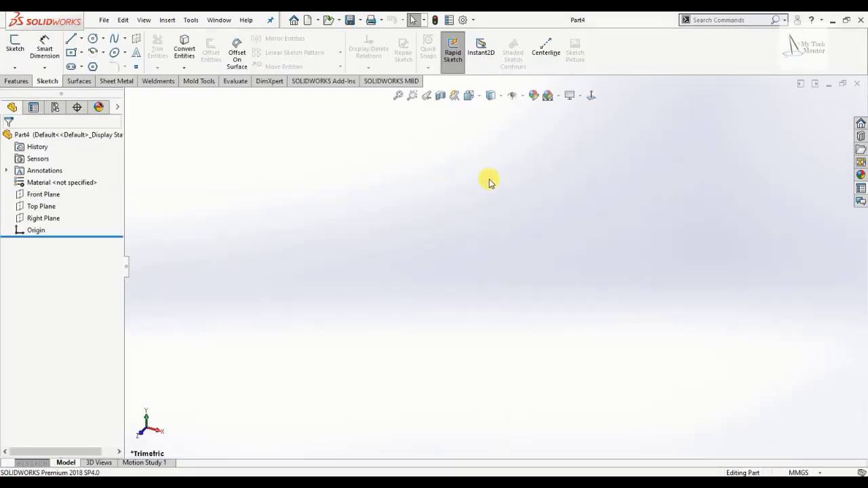
Review the new part's configuration-specific file properties for Material and Weight
{"action": "left_click", "coordinate": [103, 20]}
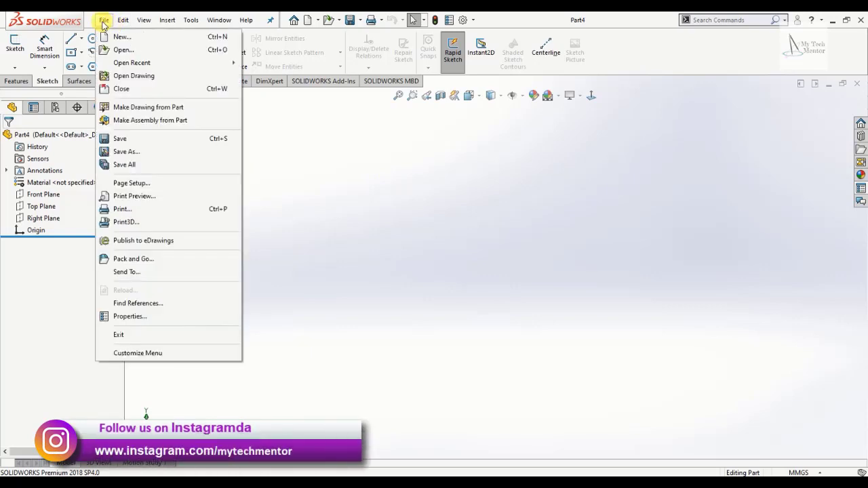
{"action": "left_click", "coordinate": [136, 316]}
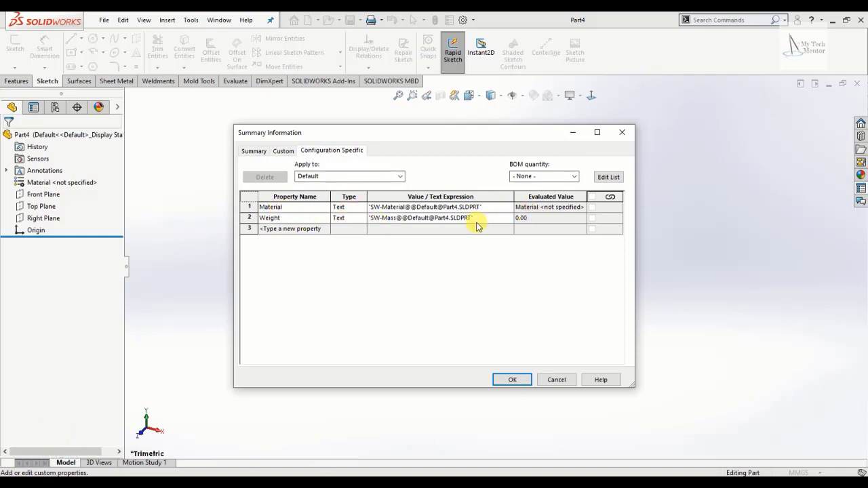
{"action": "left_click", "coordinate": [513, 381]}
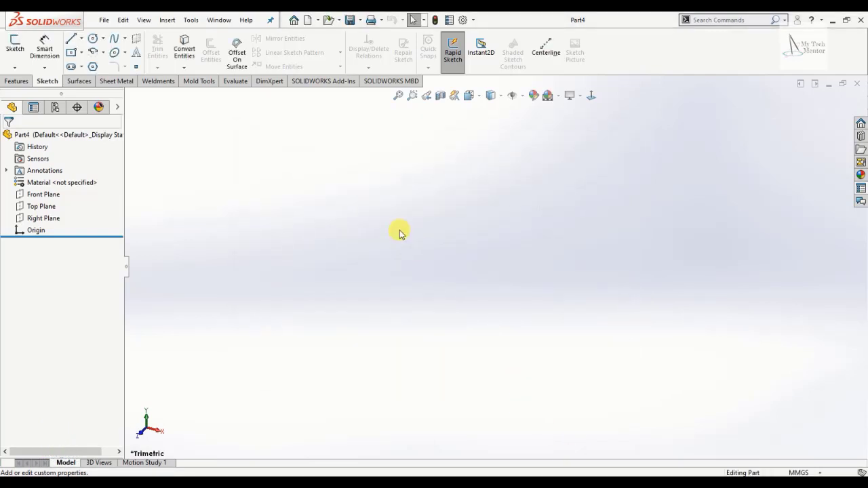
Examine the drafting standard and the dimension font settings in the part's document properties
{"action": "left_click", "coordinate": [464, 21]}
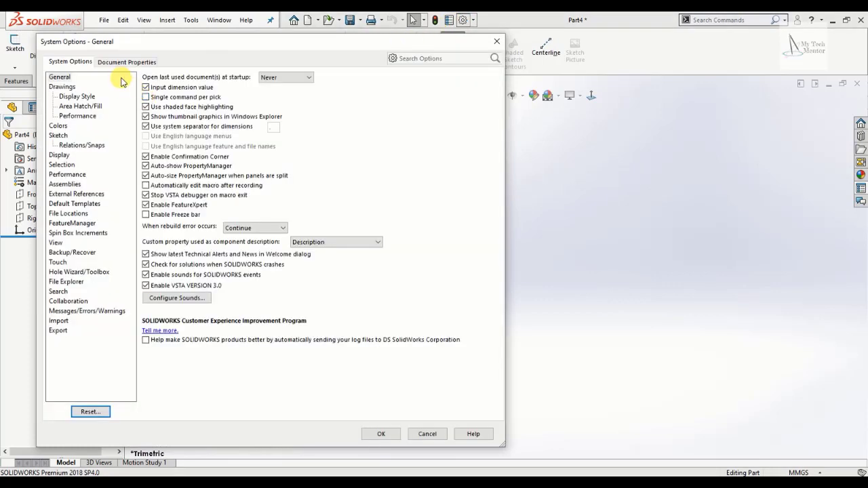
{"action": "left_click", "coordinate": [123, 62]}
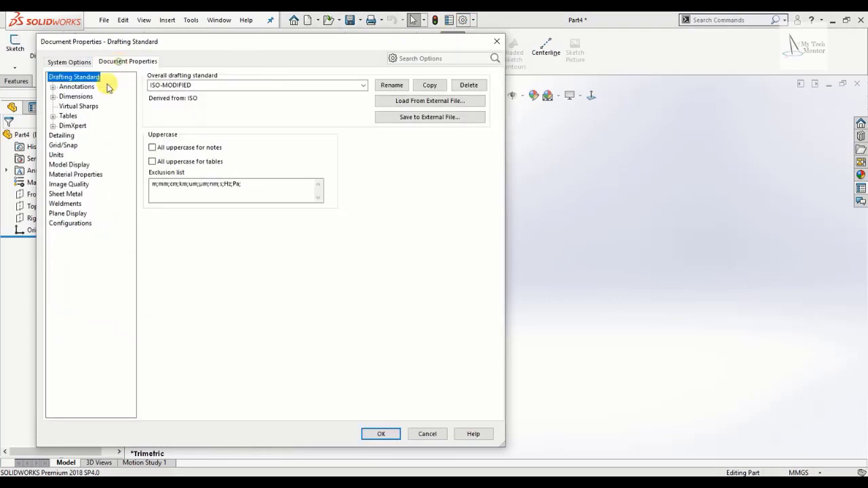
{"action": "left_click", "coordinate": [69, 62]}
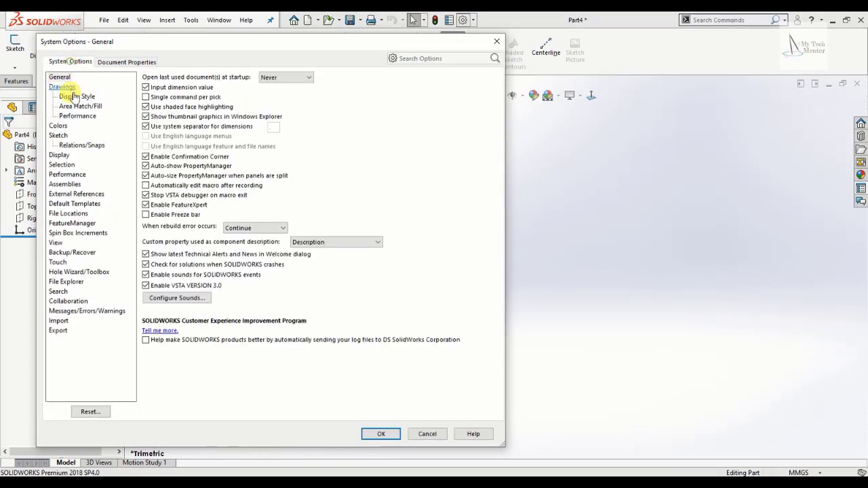
{"action": "left_click", "coordinate": [123, 62]}
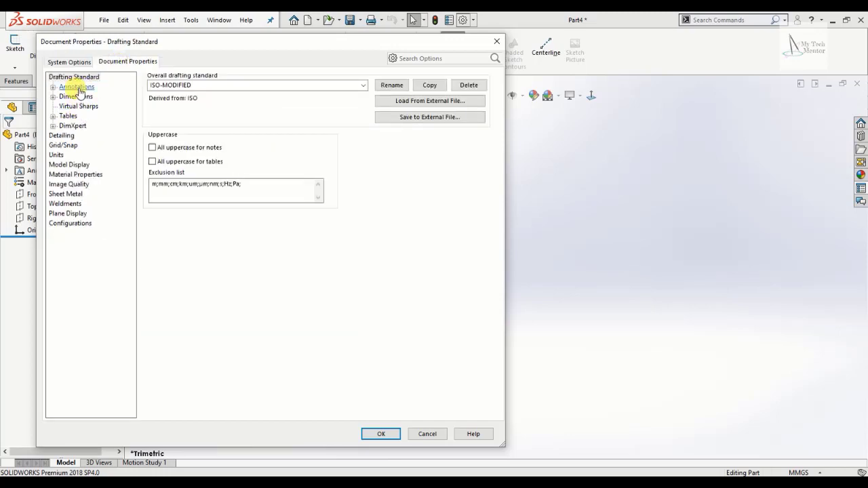
{"action": "left_click", "coordinate": [76, 97]}
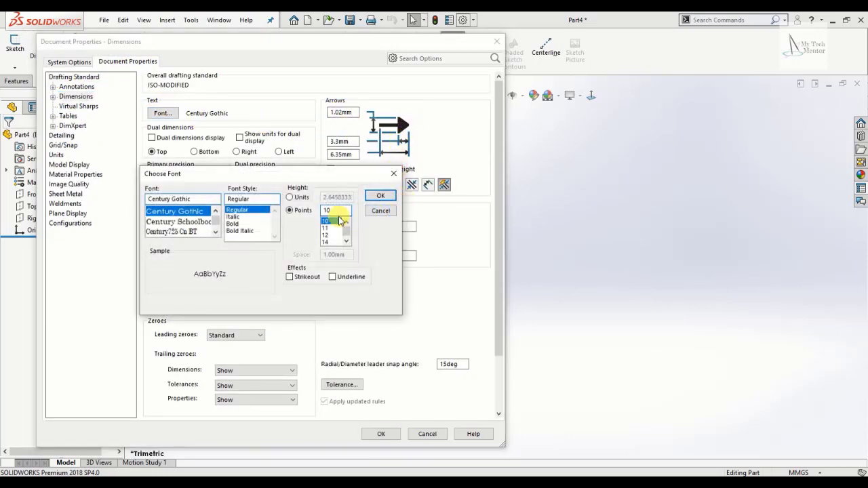
{"action": "left_click", "coordinate": [381, 196]}
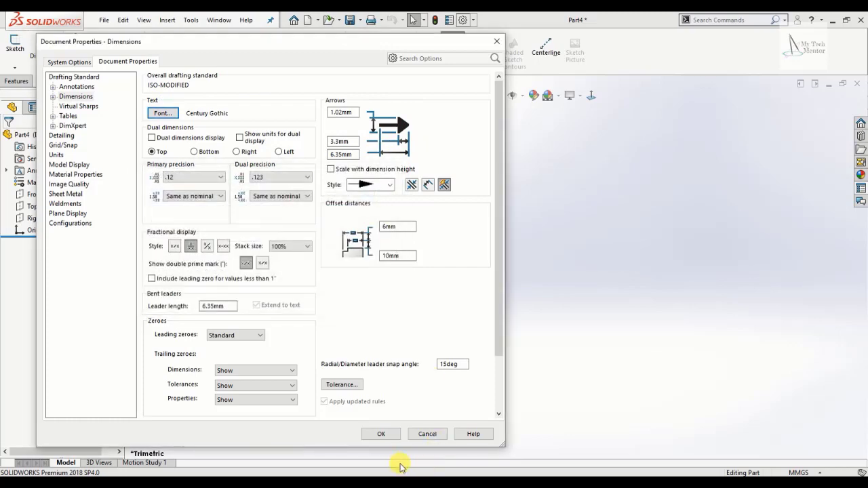
{"action": "left_click", "coordinate": [383, 434]}
Sketch a center rectangle about 174 by 66 mm on the Front Plane, centered on the origin
{"action": "left_click", "coordinate": [49, 194]}
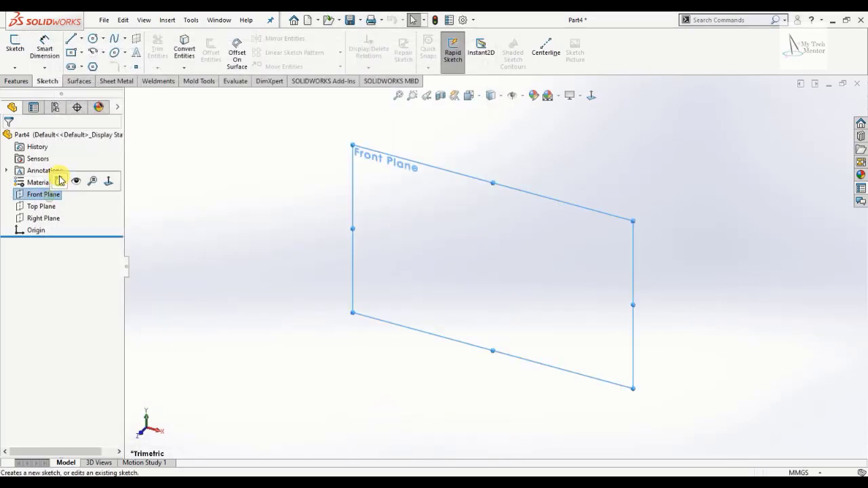
{"action": "left_click", "coordinate": [60, 179]}
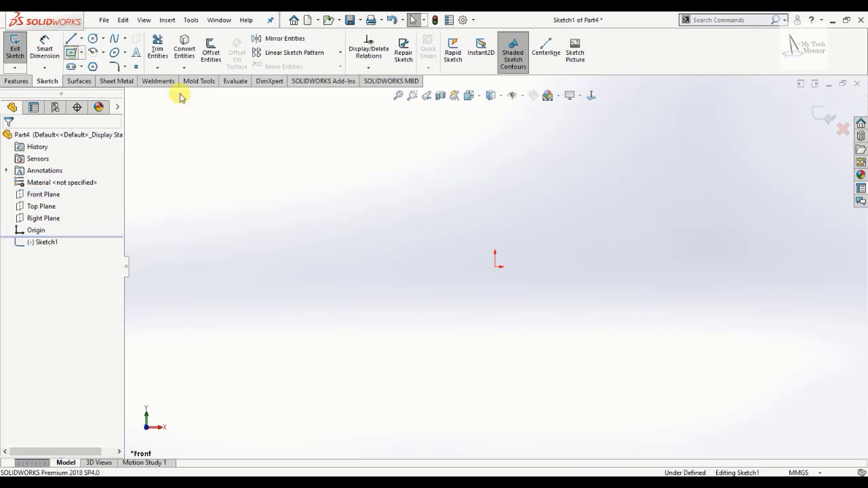
{"action": "left_click", "coordinate": [70, 53]}
{"action": "left_click", "coordinate": [499, 266]}
{"action": "left_click", "coordinate": [638, 213]}
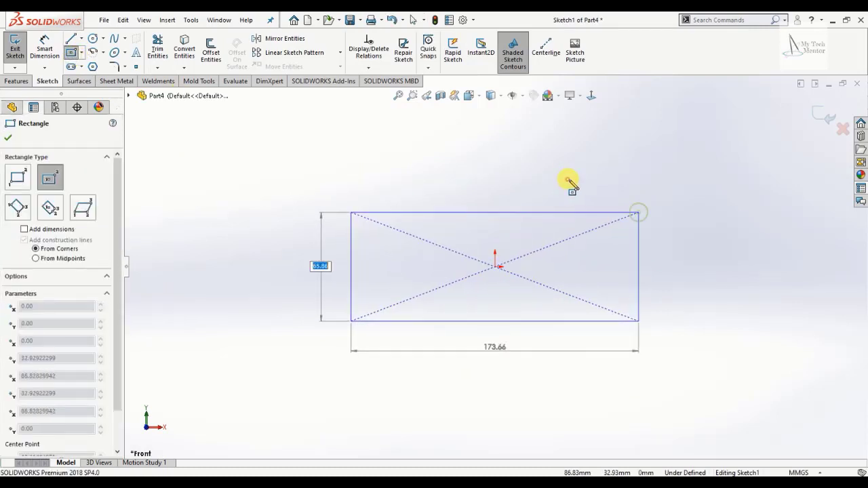
{"action": "right_click", "coordinate": [606, 185]}
{"action": "left_click", "coordinate": [606, 186]}
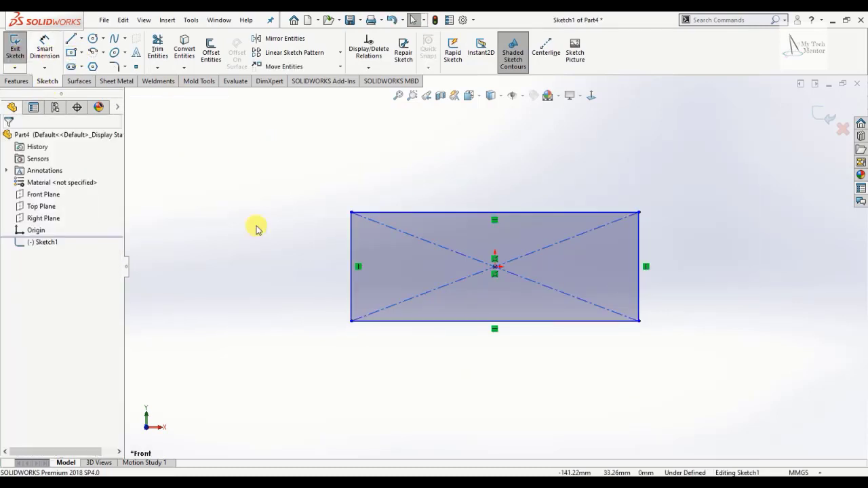
Dimension the rectangle 250 mm wide and 100 mm high, and finish the sketch
{"action": "right_click_drag", "start_coordinate": [244, 253], "coordinate": [249, 212]}
{"action": "left_click", "coordinate": [399, 212]}
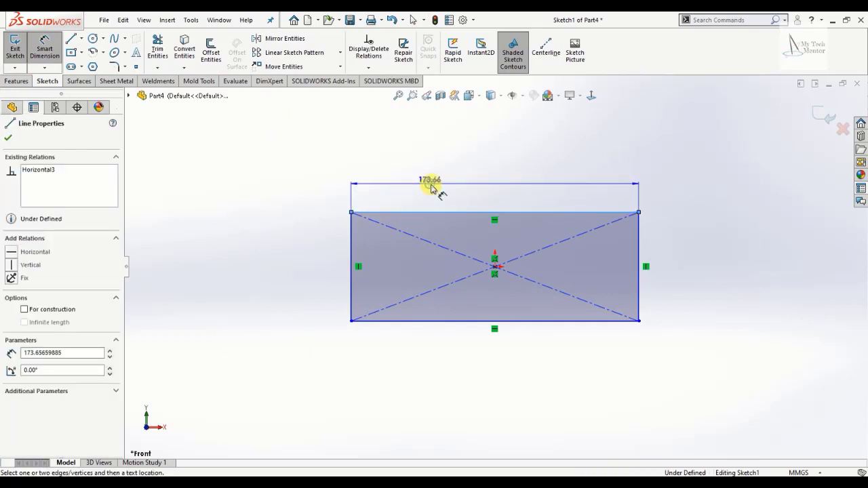
{"action": "left_click", "coordinate": [434, 189]}
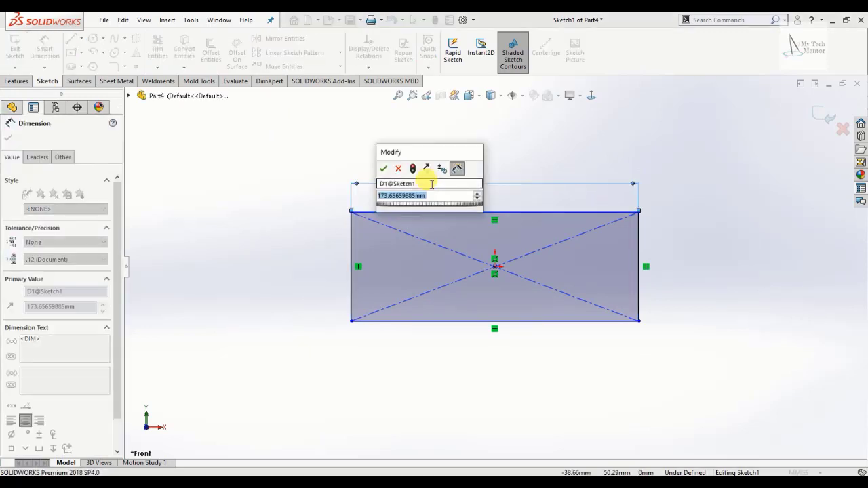
{"action": "type", "text": "250"}
{"action": "key", "text": "Return"}
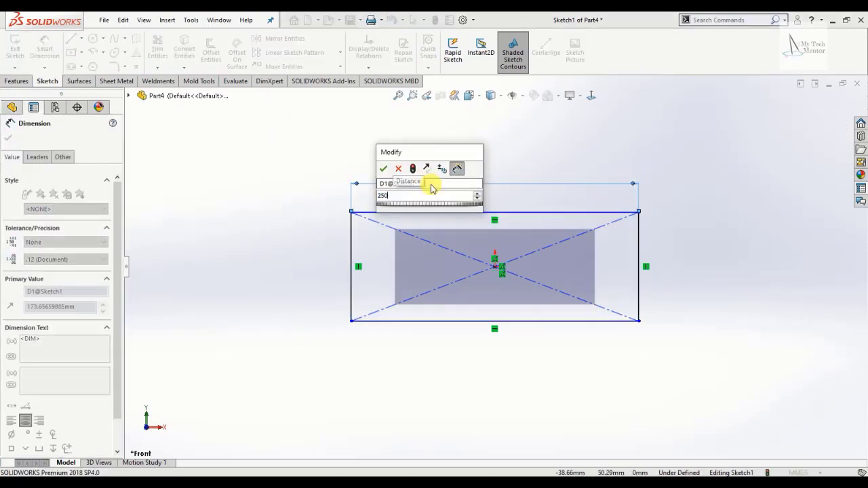
{"action": "left_click", "coordinate": [640, 248]}
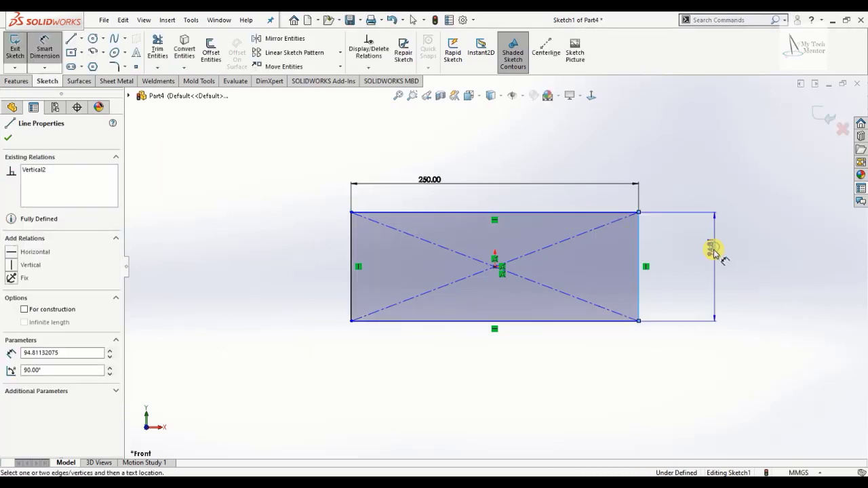
{"action": "left_click", "coordinate": [714, 251]}
{"action": "type", "text": "100"}
{"action": "key", "text": "Return"}
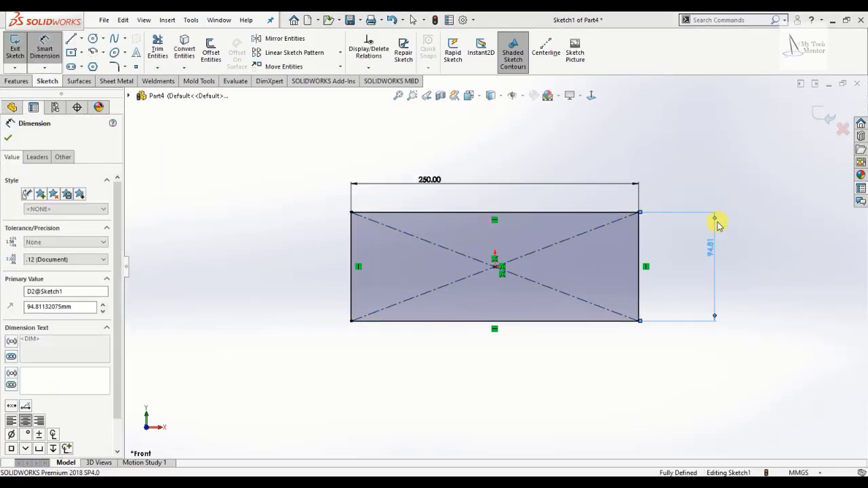
{"action": "left_click", "coordinate": [819, 120]}
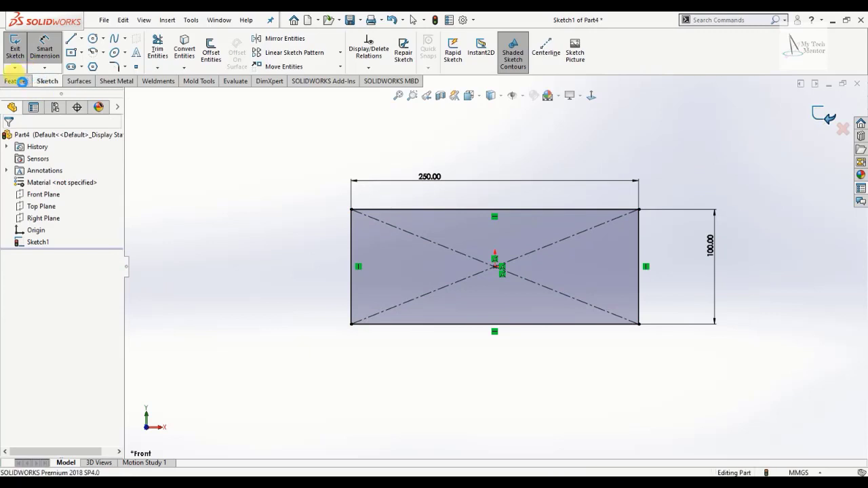
Extrude the rectangle 20 mm as a boss with the Mid Plane end condition
{"action": "left_click", "coordinate": [16, 49]}
{"action": "left_click", "coordinate": [19, 49]}
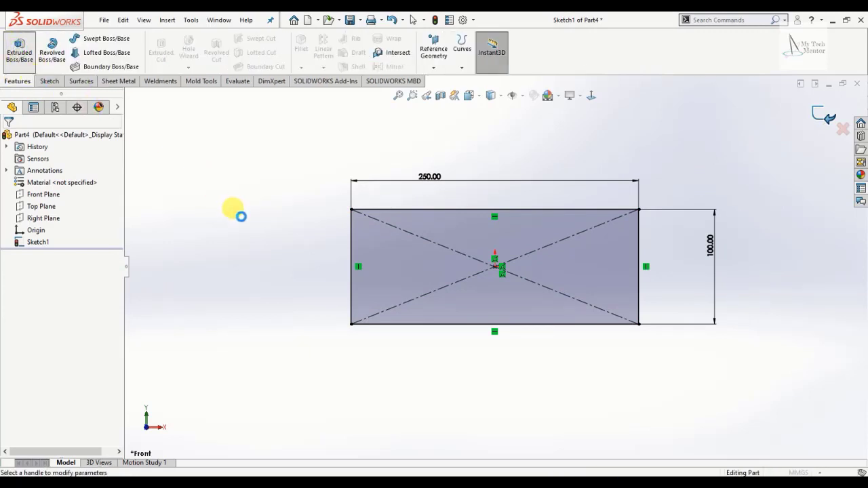
{"action": "left_click", "coordinate": [111, 239]}
{"action": "left_click", "coordinate": [89, 204]}
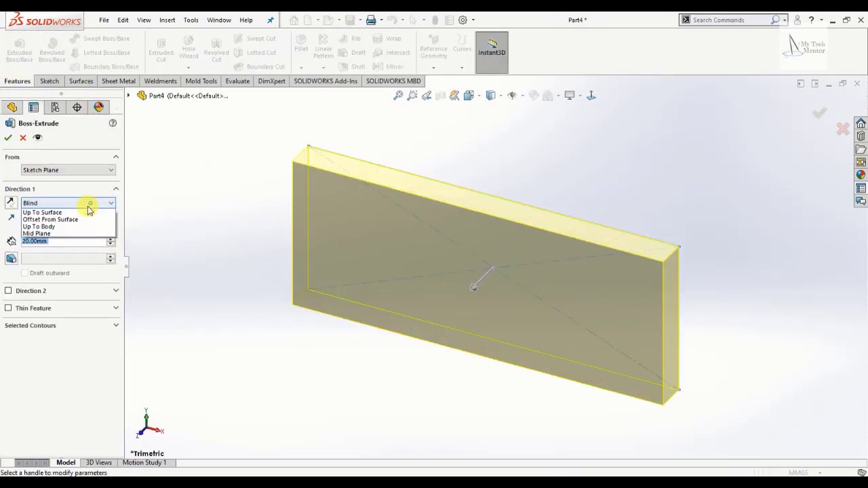
{"action": "left_click", "coordinate": [72, 247]}
{"action": "scroll", "coordinate": [72, 202], "scroll_direction": "down", "scroll_amount": 1}
{"action": "left_click", "coordinate": [72, 202]}
{"action": "left_click", "coordinate": [54, 249]}
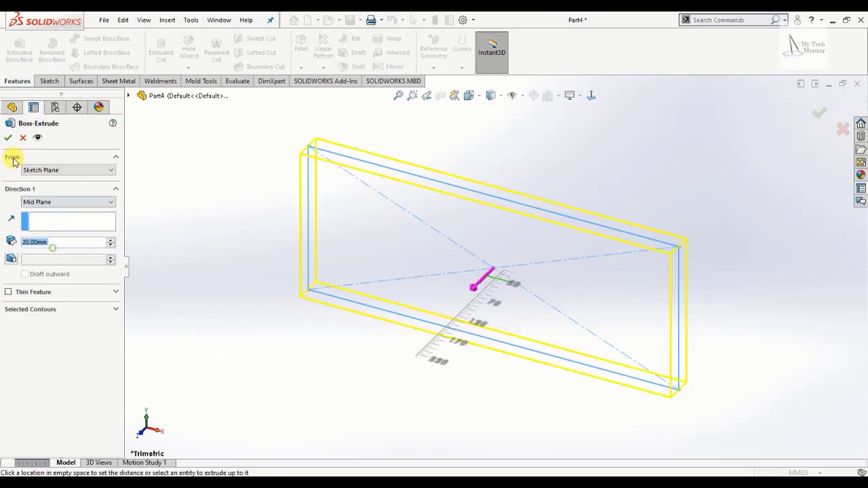
{"action": "left_click", "coordinate": [13, 139]}
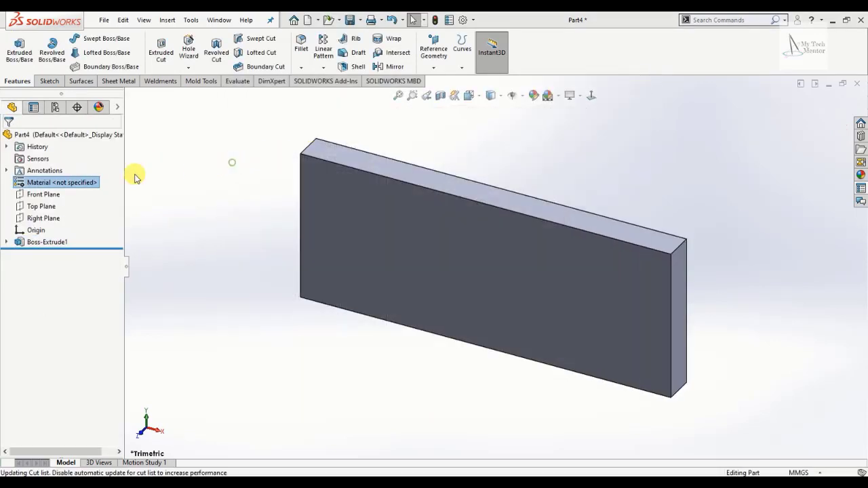
Apply AISI 1020 from the Steel category of SOLIDWORKS Materials to the part
{"action": "right_click", "coordinate": [41, 186]}
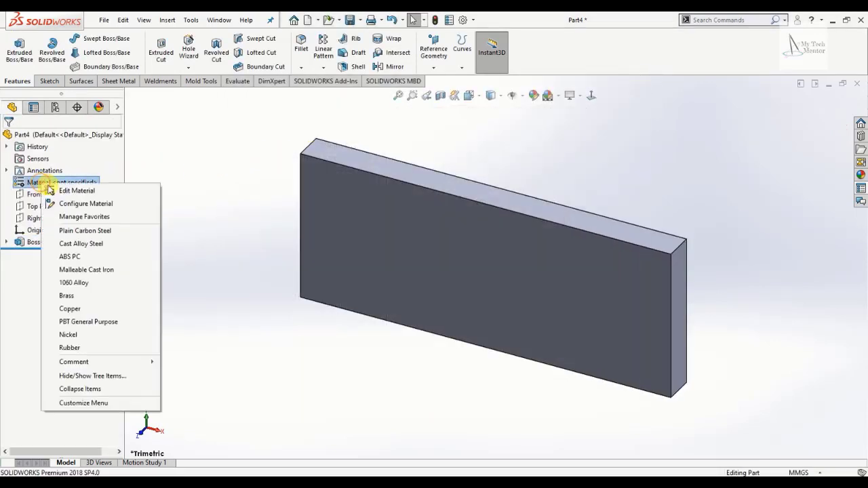
{"action": "left_click", "coordinate": [73, 189]}
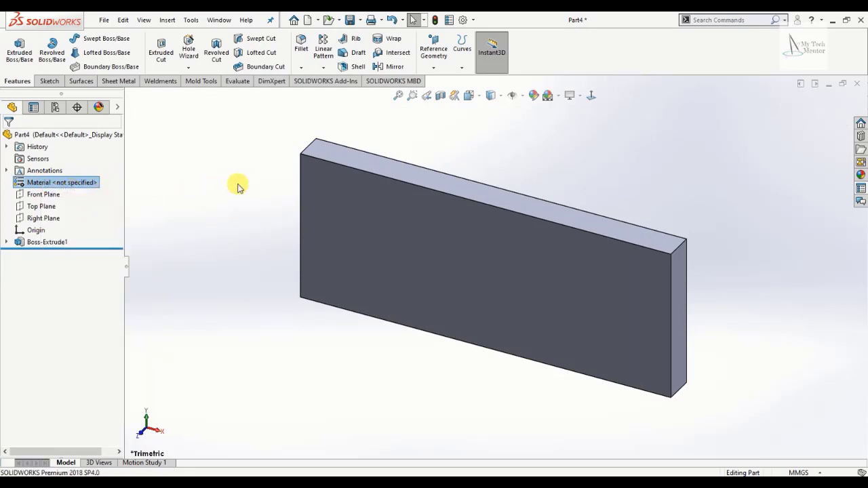
{"action": "left_click", "coordinate": [245, 120]}
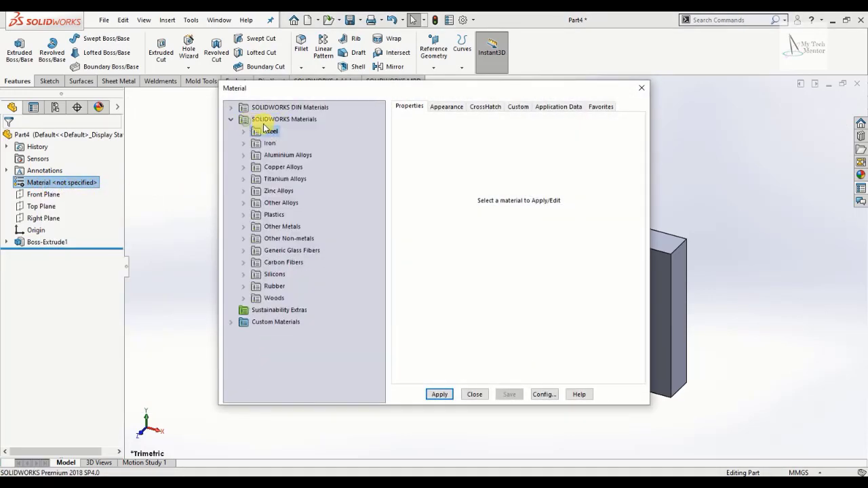
{"action": "left_click", "coordinate": [244, 132]}
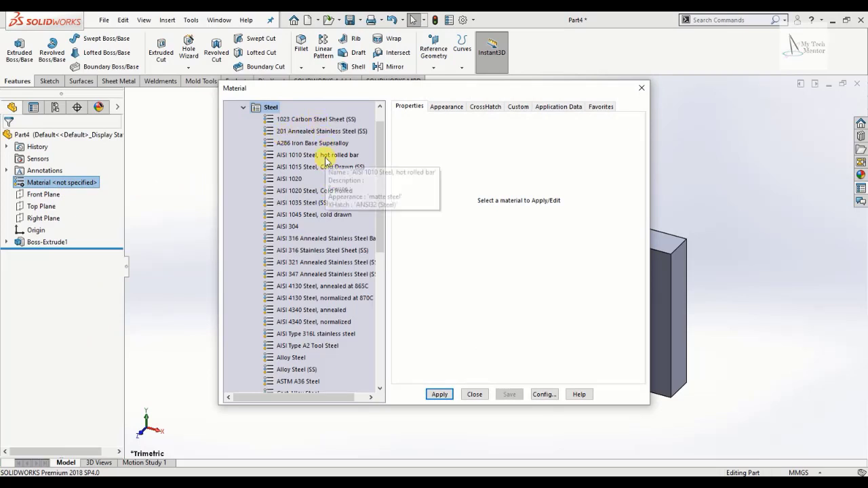
{"action": "left_click", "coordinate": [290, 180]}
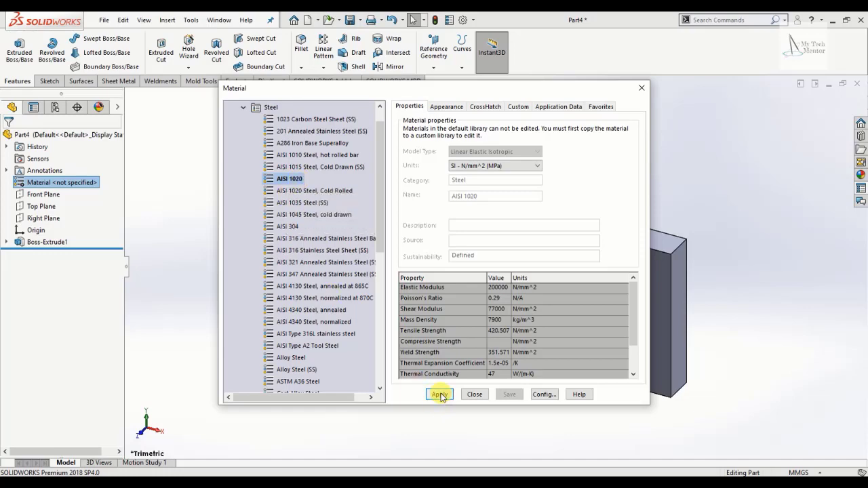
{"action": "left_click", "coordinate": [469, 396]}
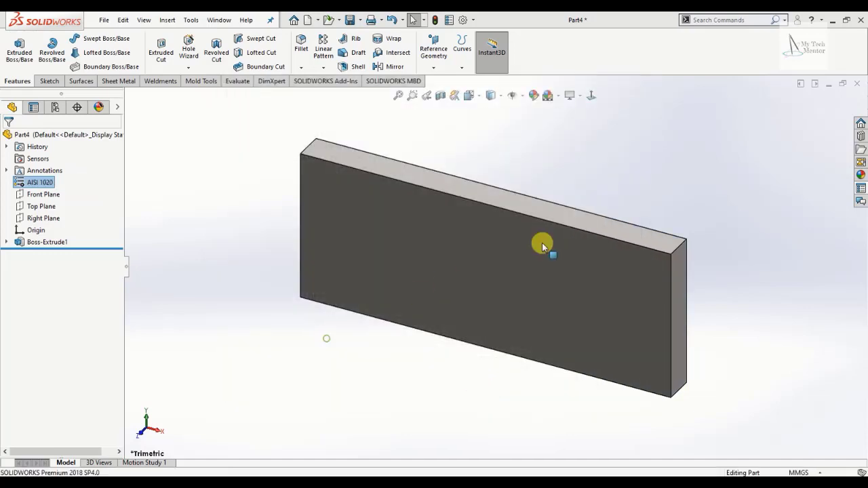
Change the whole part's appearance color to blue from the standard color palette
{"action": "middle_click_drag", "start_coordinate": [390, 324], "coordinate": [562, 323]}
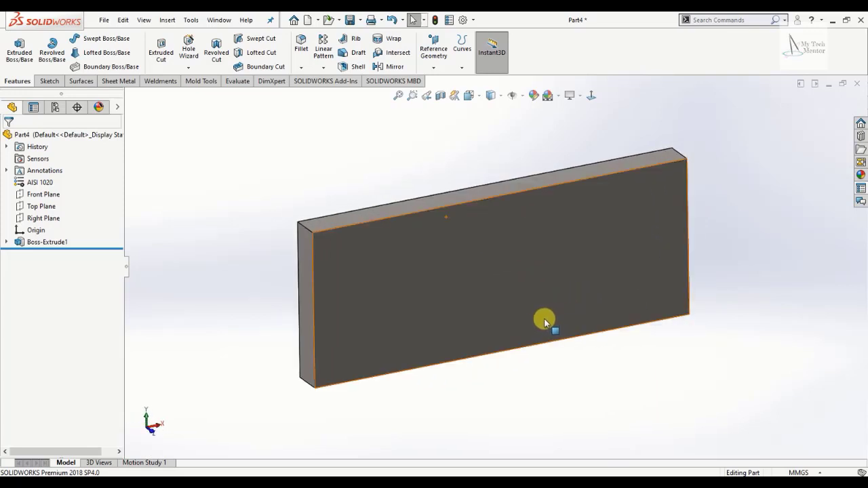
{"action": "middle_click_drag", "start_coordinate": [540, 324], "coordinate": [446, 258]}
{"action": "right_click", "coordinate": [79, 139]}
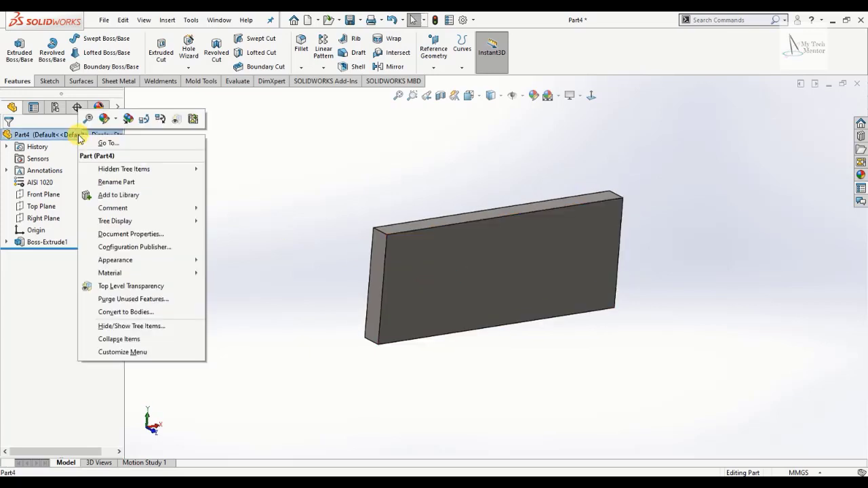
{"action": "left_click", "coordinate": [178, 155]}
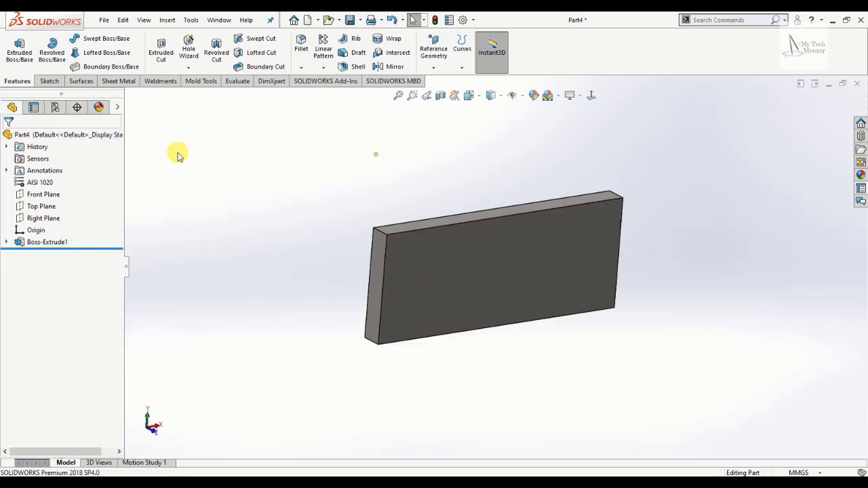
{"action": "right_click", "coordinate": [82, 139]}
{"action": "left_click", "coordinate": [118, 121]}
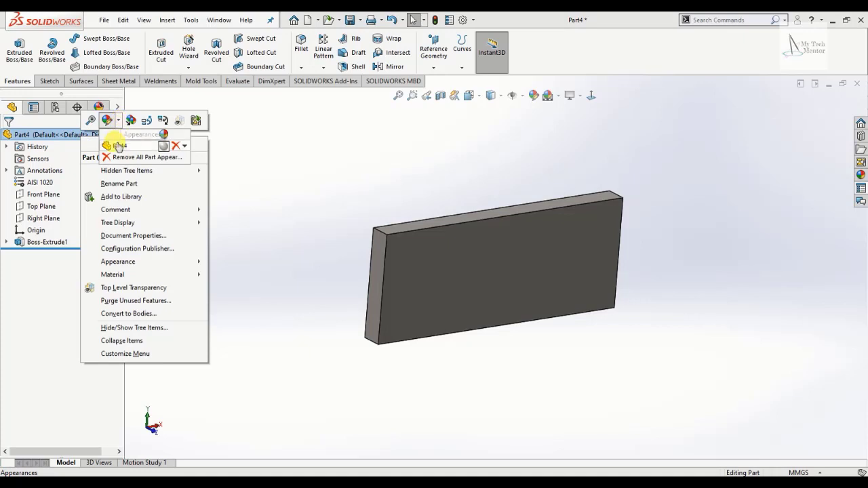
{"action": "left_click", "coordinate": [118, 147]}
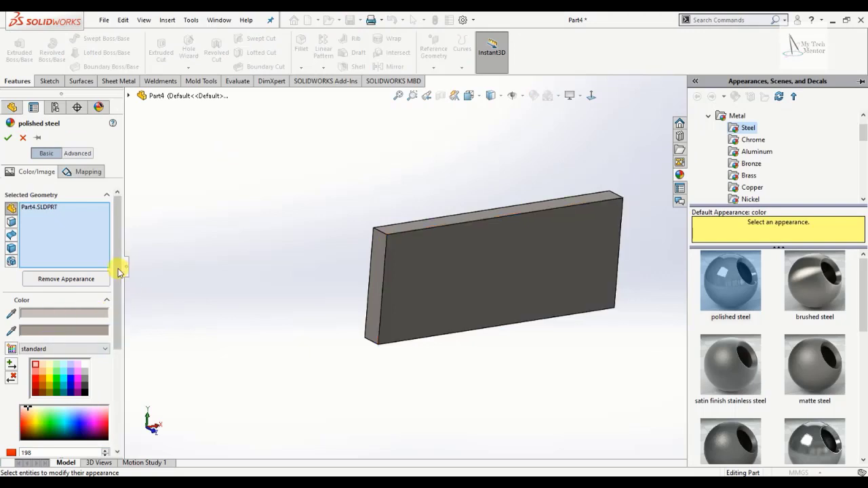
{"action": "scroll", "coordinate": [119, 282], "scroll_direction": "down", "scroll_amount": 3}
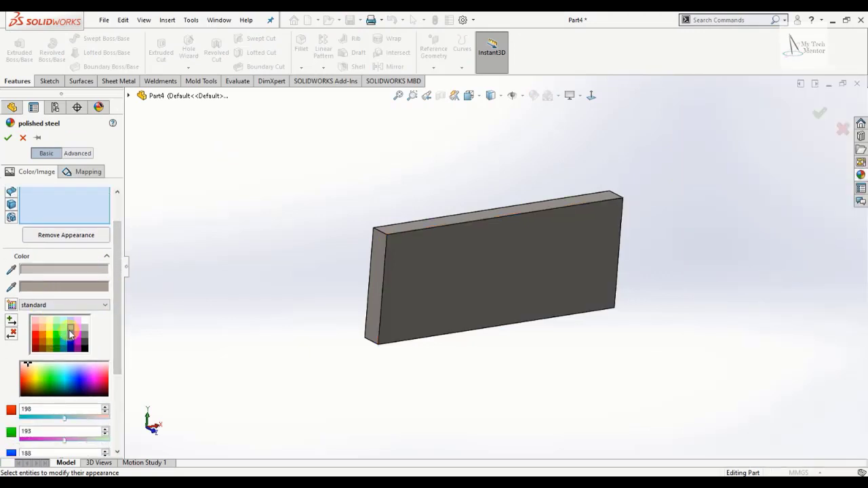
{"action": "left_click", "coordinate": [70, 339]}
{"action": "left_click", "coordinate": [8, 138]}
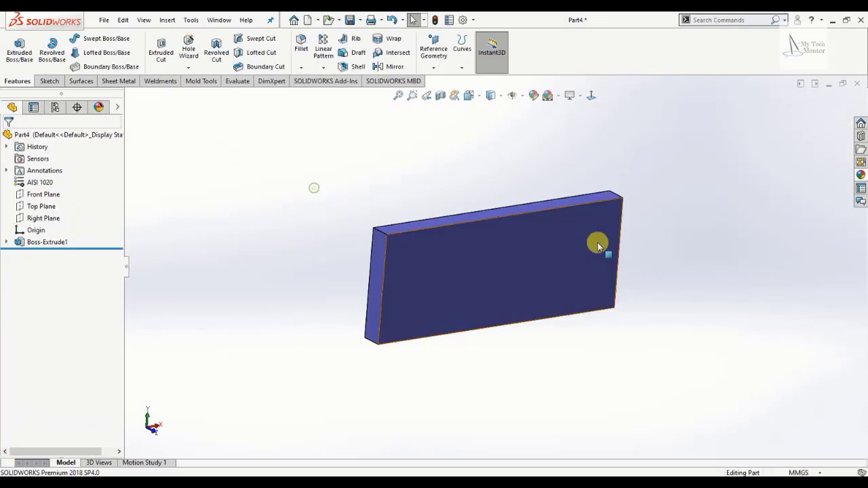
Check the evaluated material and weight in the part's configuration-specific file properties
{"action": "middle_click_drag", "start_coordinate": [598, 246], "coordinate": [568, 337]}
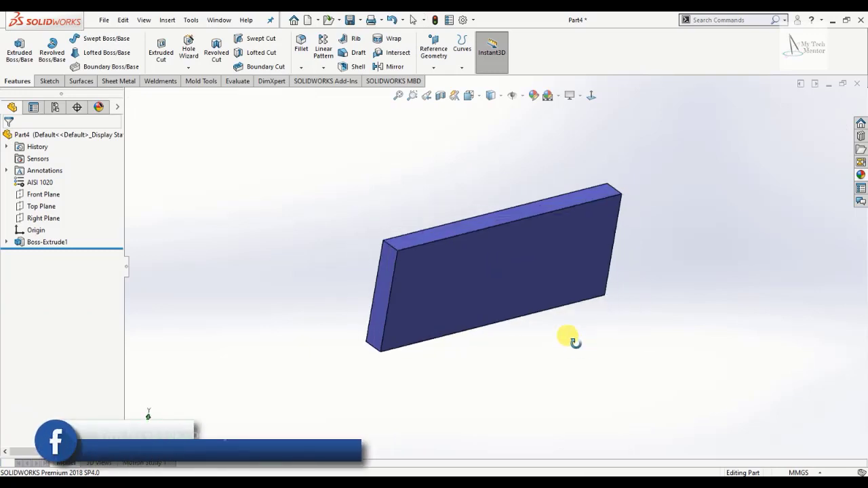
{"action": "scroll", "coordinate": [101, 235], "scroll_direction": "down", "scroll_amount": 1}
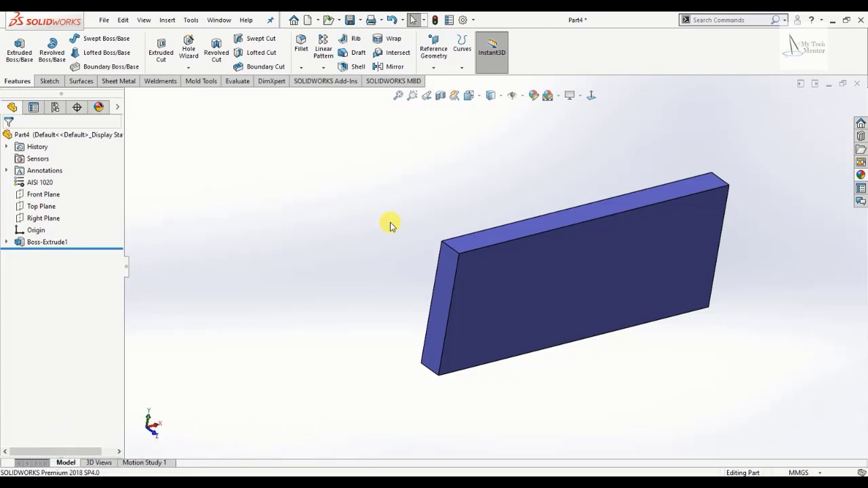
{"action": "left_click", "coordinate": [104, 20]}
{"action": "left_click", "coordinate": [129, 316]}
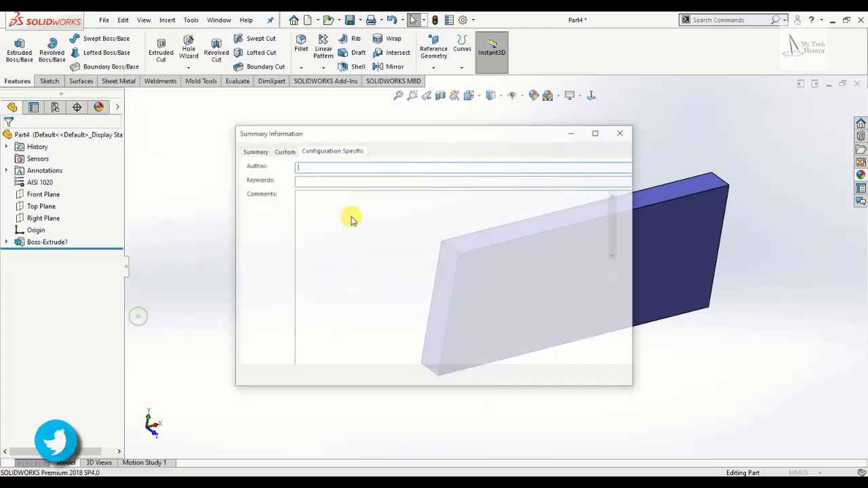
{"action": "left_click", "coordinate": [332, 150]}
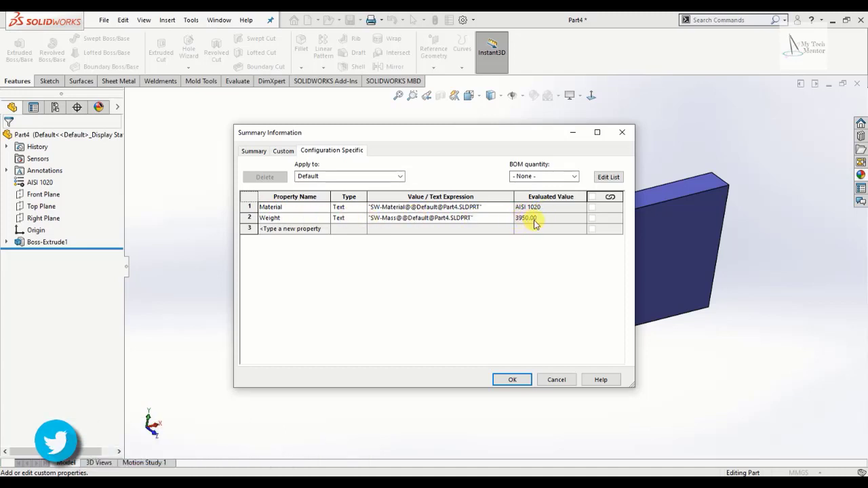
{"action": "left_click", "coordinate": [514, 382]}
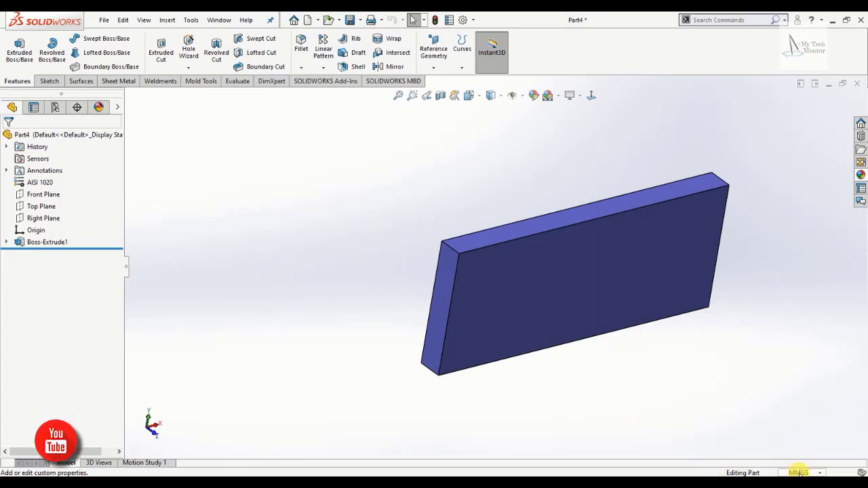
Save the part as FDGFDG in the Downloads folder
{"action": "mouse_move", "coordinate": [711, 321]}
{"action": "middle_mouse_down"}
{"action": "mouse_move", "coordinate": [675, 312]}
{"action": "mouse_move", "coordinate": [713, 313]}
{"action": "middle_mouse_up"}
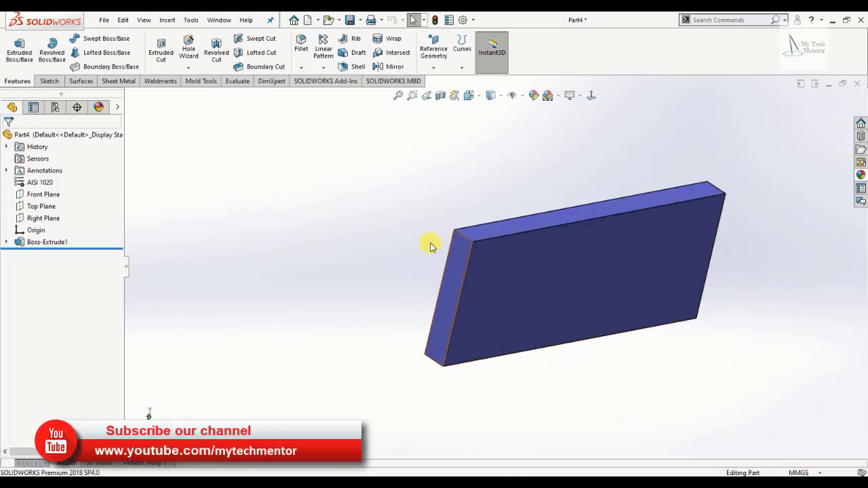
{"action": "left_click", "coordinate": [350, 19]}
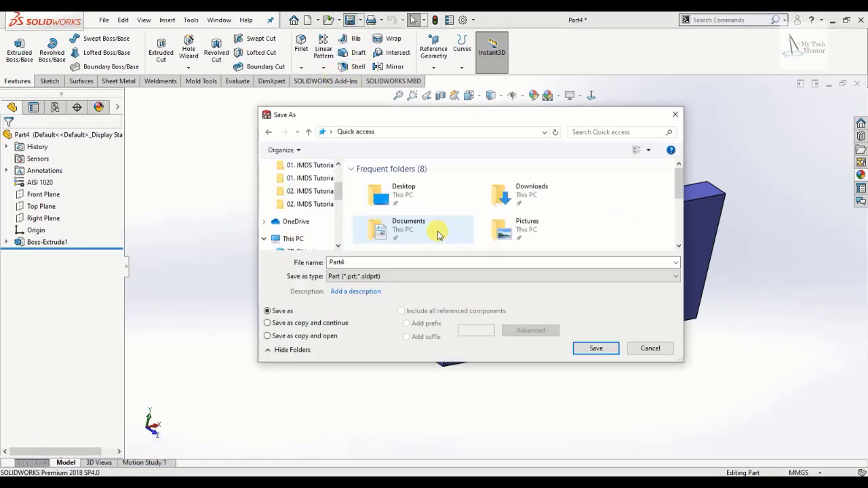
{"action": "left_click", "coordinate": [590, 348]}
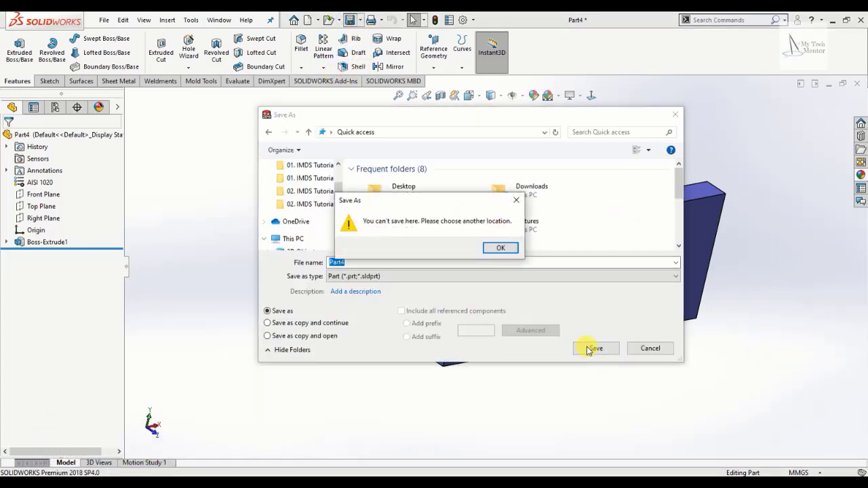
{"action": "left_click", "coordinate": [517, 200]}
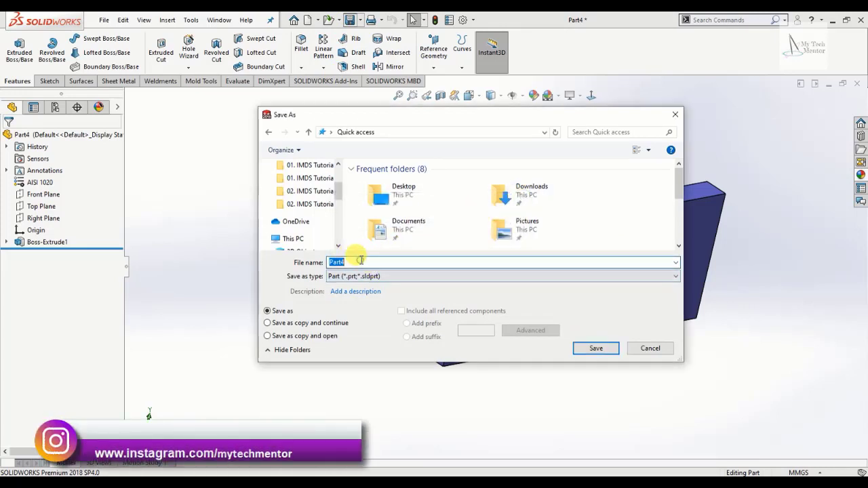
{"action": "type", "text": "FDGFDG"}
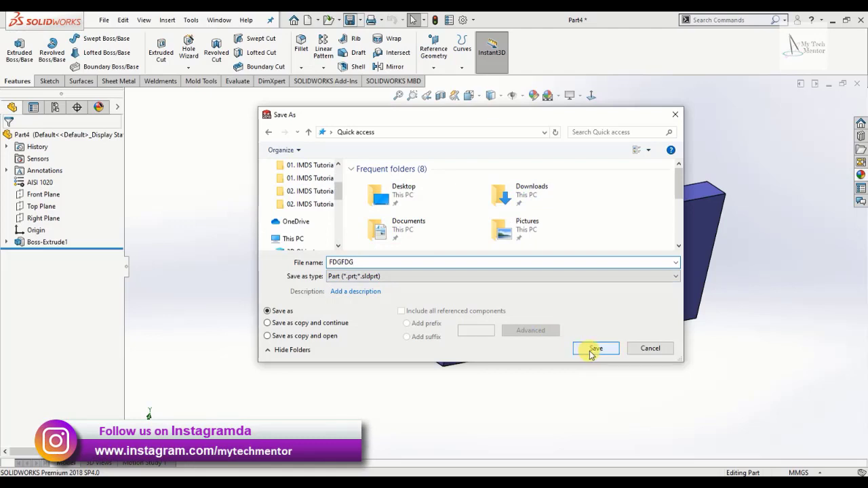
{"action": "left_click", "coordinate": [593, 349]}
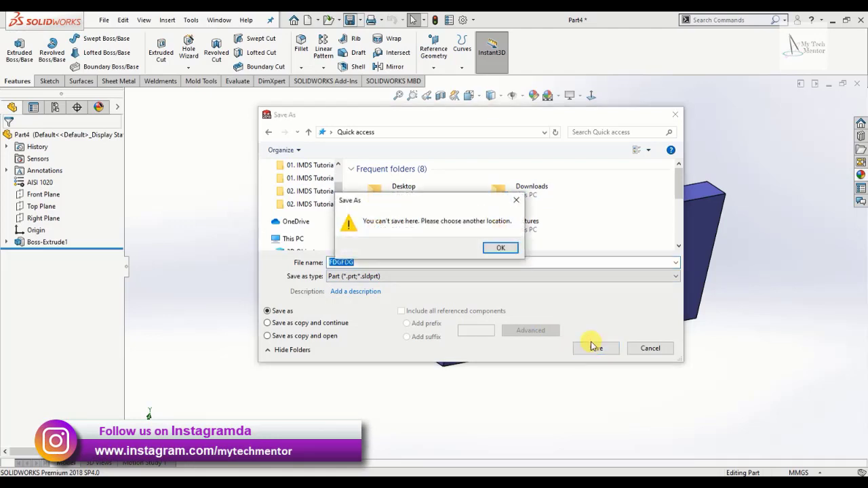
{"action": "left_click", "coordinate": [502, 249]}
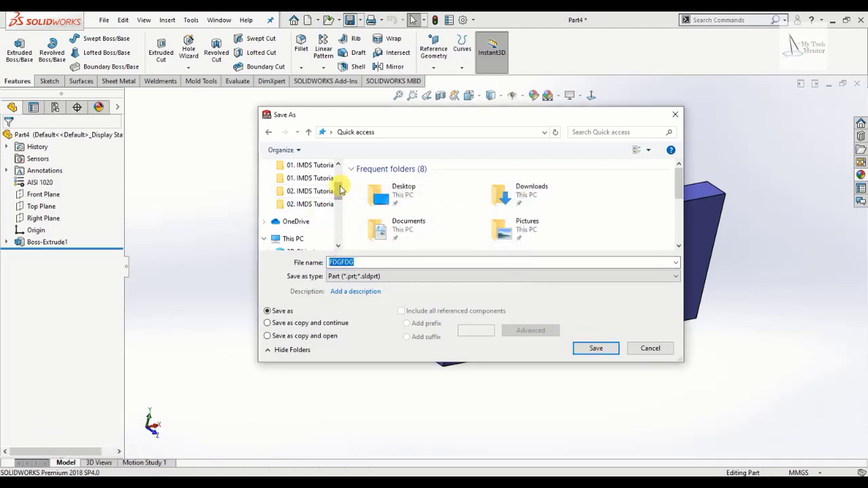
{"action": "scroll", "coordinate": [336, 190], "scroll_direction": "down", "scroll_amount": 1}
{"action": "scroll", "coordinate": [326, 203], "scroll_direction": "up", "scroll_amount": 2}
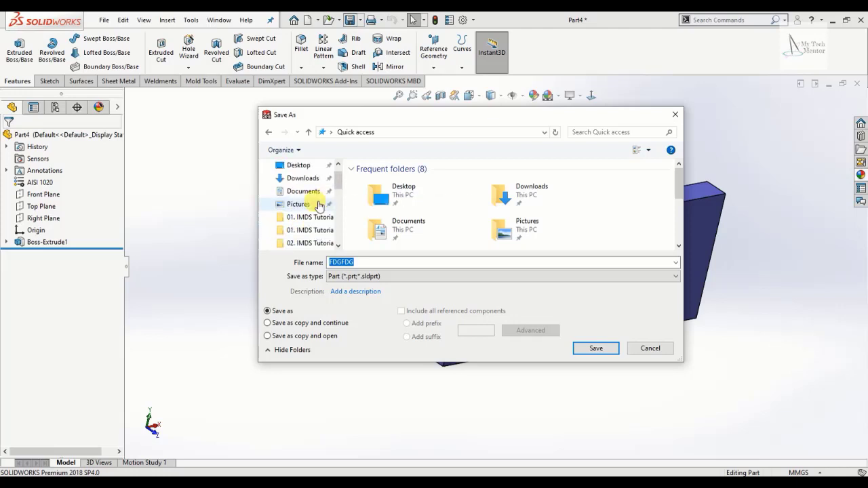
{"action": "left_click", "coordinate": [306, 178]}
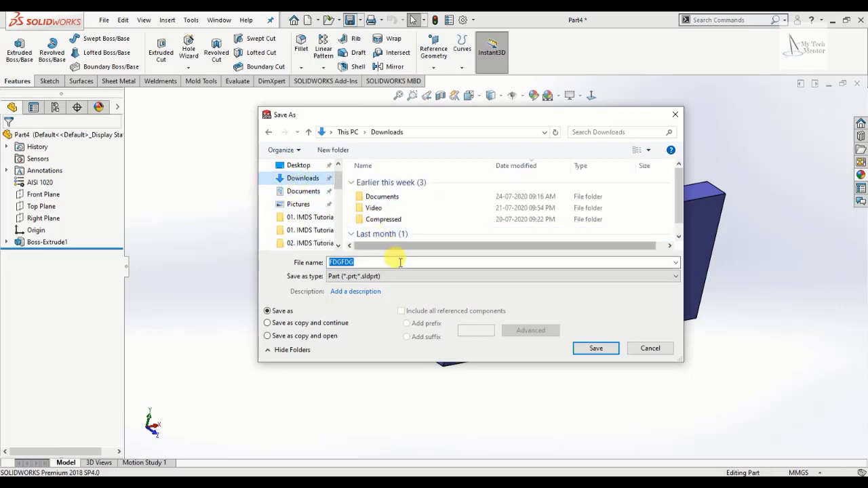
{"action": "left_click", "coordinate": [597, 349]}
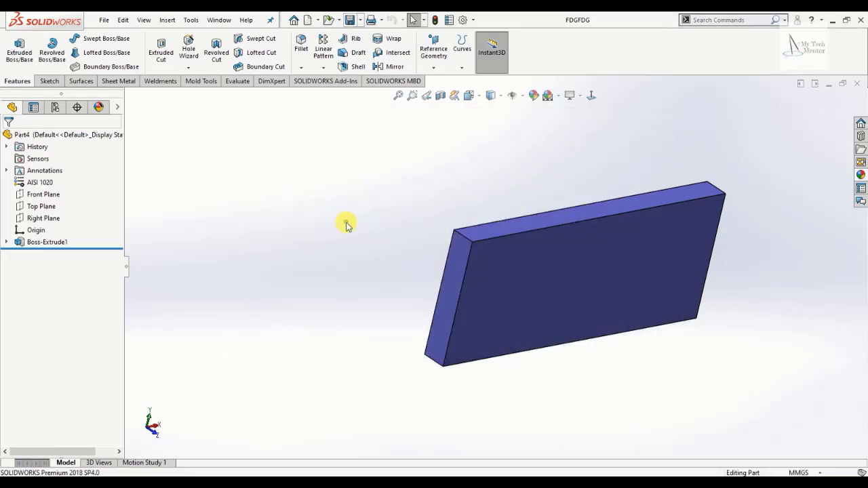
{"action": "middle_click_drag", "start_coordinate": [345, 223], "coordinate": [586, 169]}
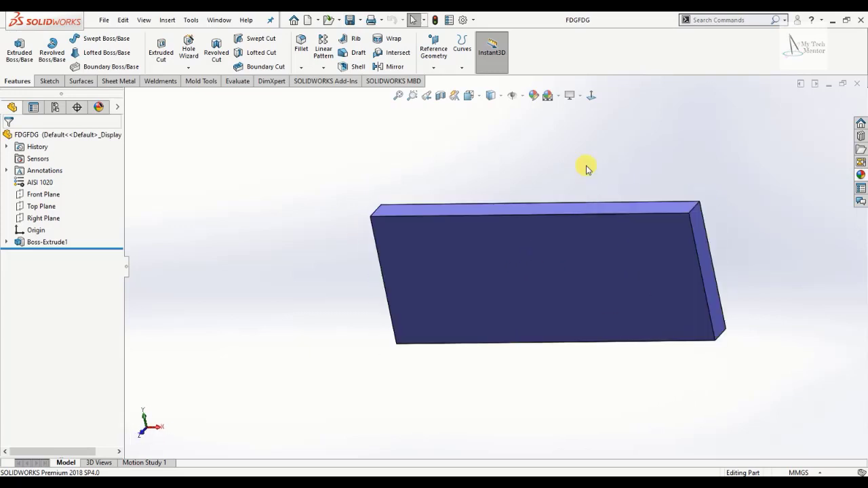
{"action": "left_click", "coordinate": [591, 95]}
{"action": "middle_click_drag", "start_coordinate": [442, 219], "coordinate": [477, 237]}
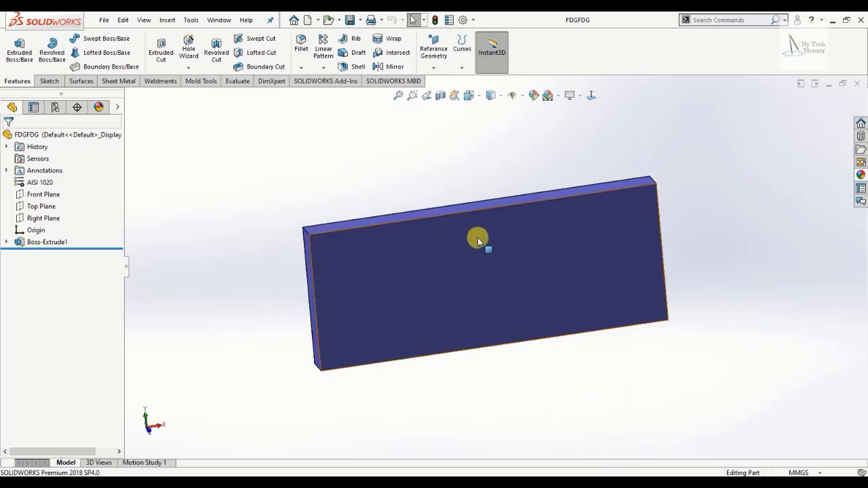